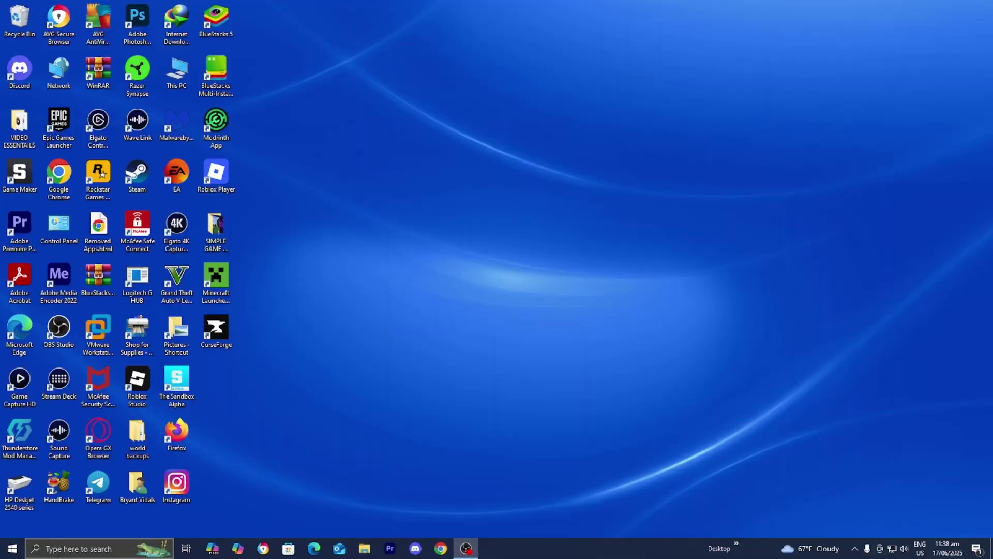
Select Latest release 1.21.6 in the Minecraft Launcher and start the game
{"action": "left_click", "coordinate": [77, 548]}
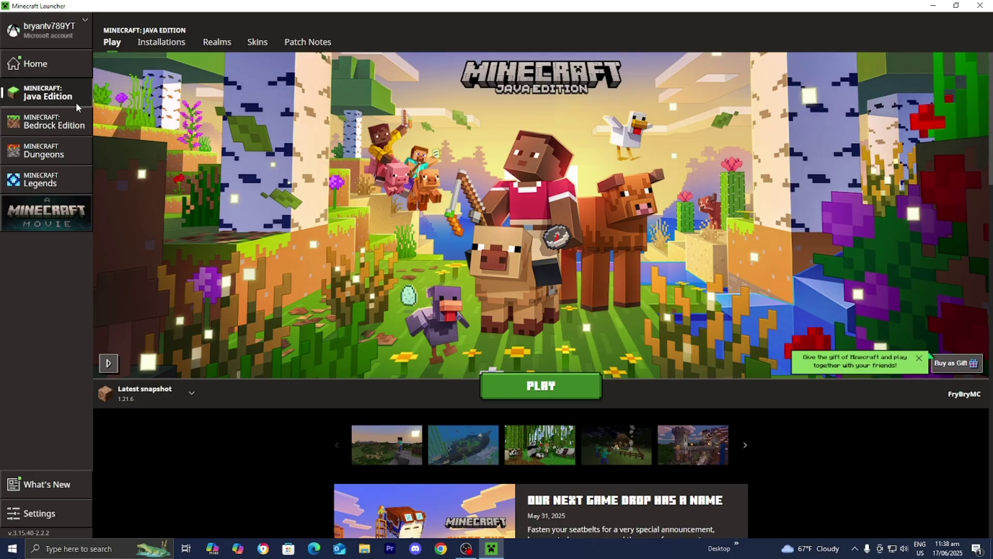
{"action": "left_click", "coordinate": [150, 393]}
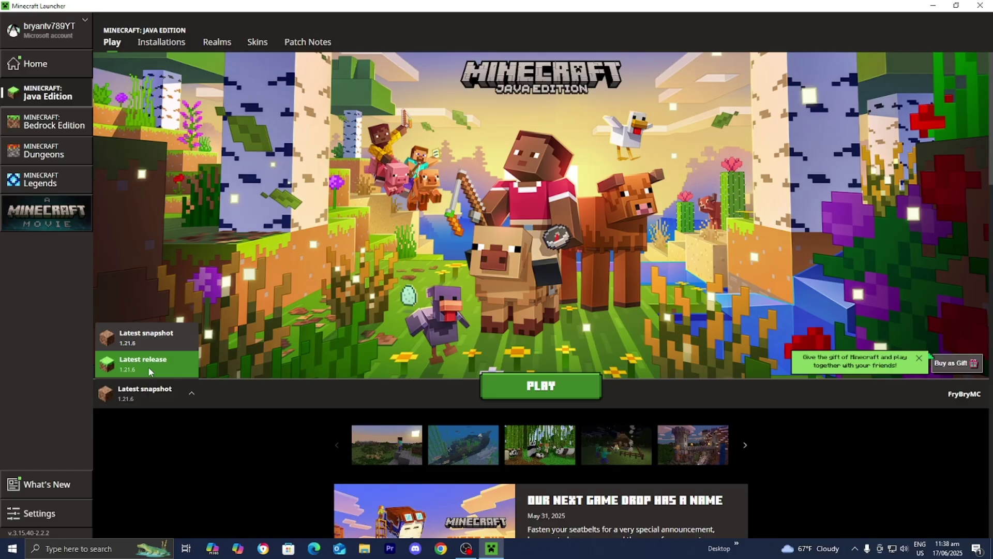
{"action": "left_click", "coordinate": [148, 366]}
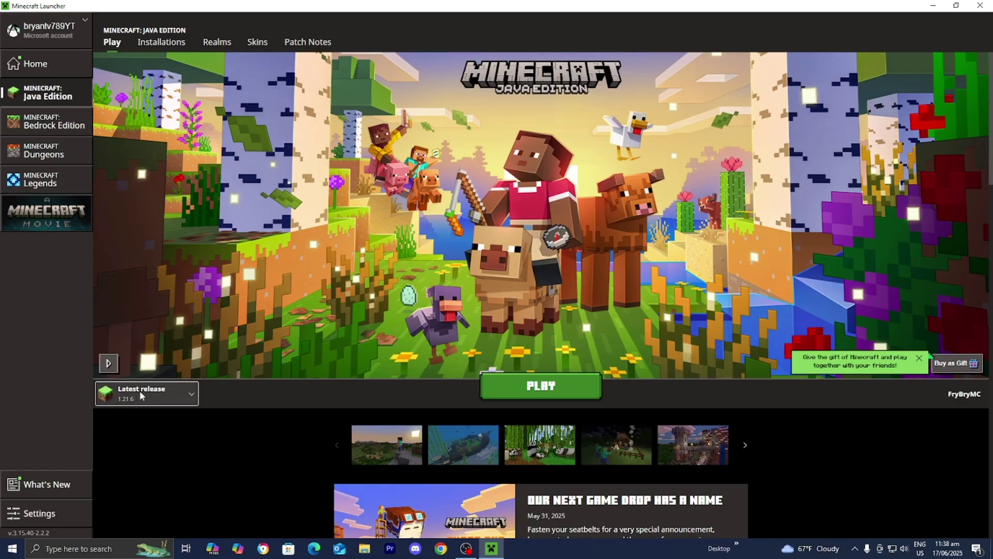
{"action": "left_click", "coordinate": [520, 386]}
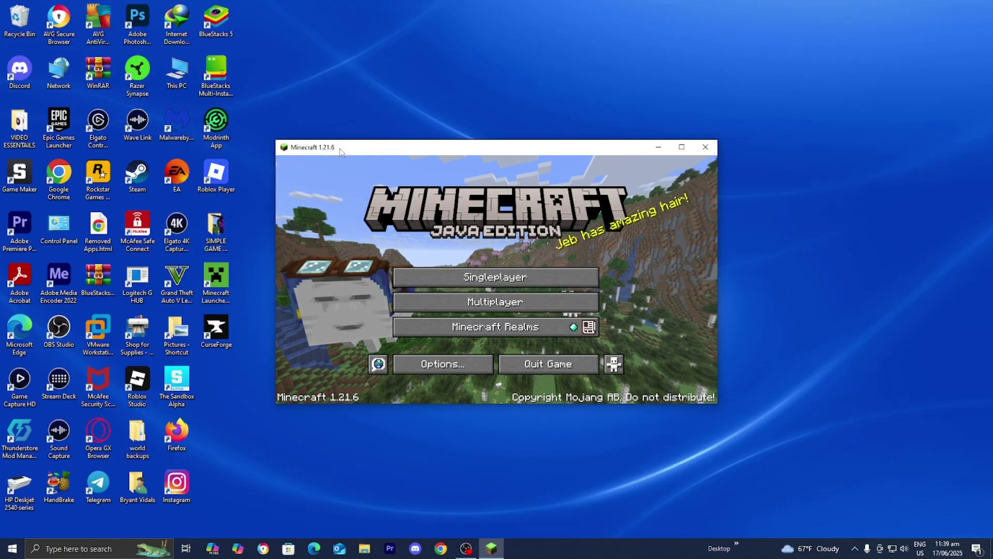
Close the Minecraft 1.21.6 window and bring back the shaders tutorial in the browser
{"action": "left_click", "coordinate": [706, 149]}
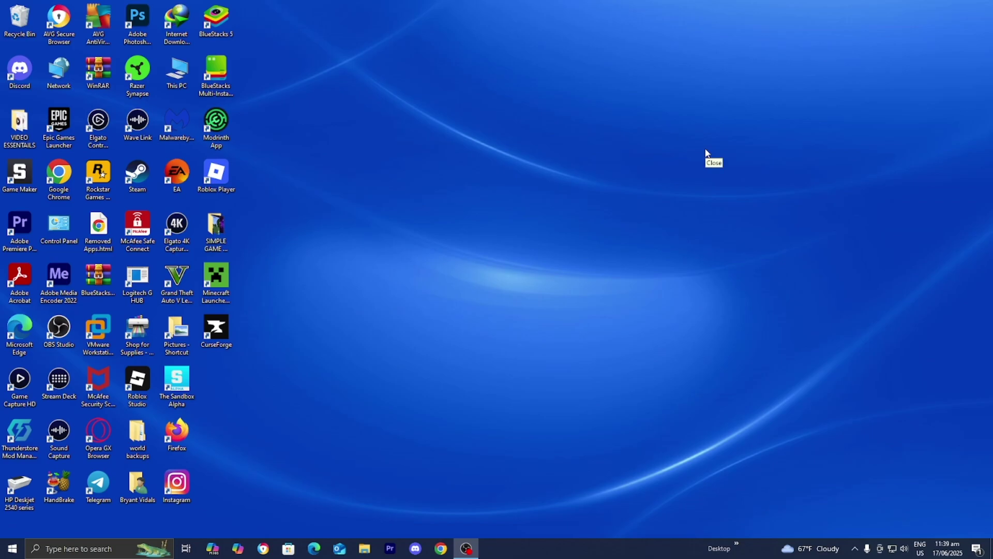
{"action": "key", "text": "alt+Tab"}
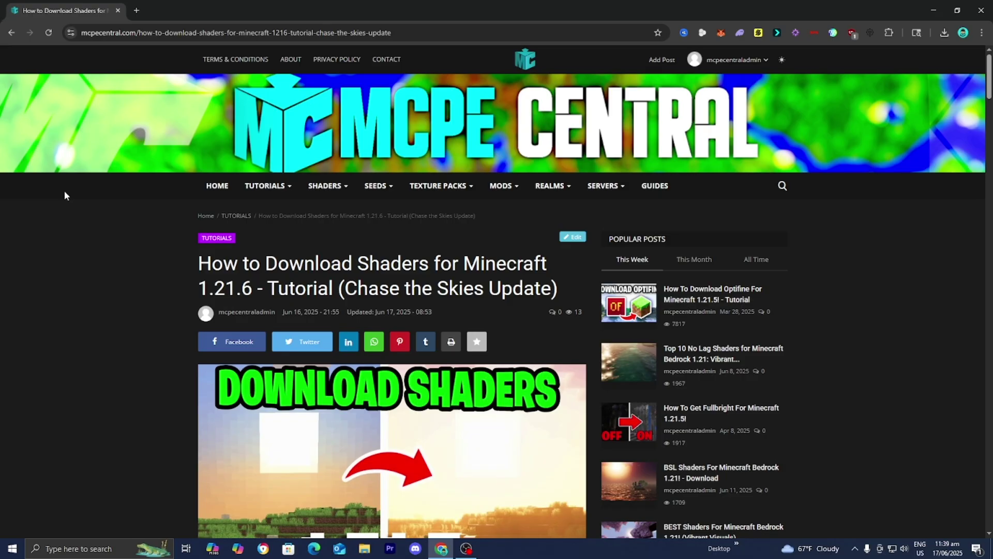
Scroll the MCPE Central guide to Step 2: Download the Iris Shader Loader
{"action": "scroll", "coordinate": [65, 193], "scroll_direction": "down", "scroll_amount": 5}
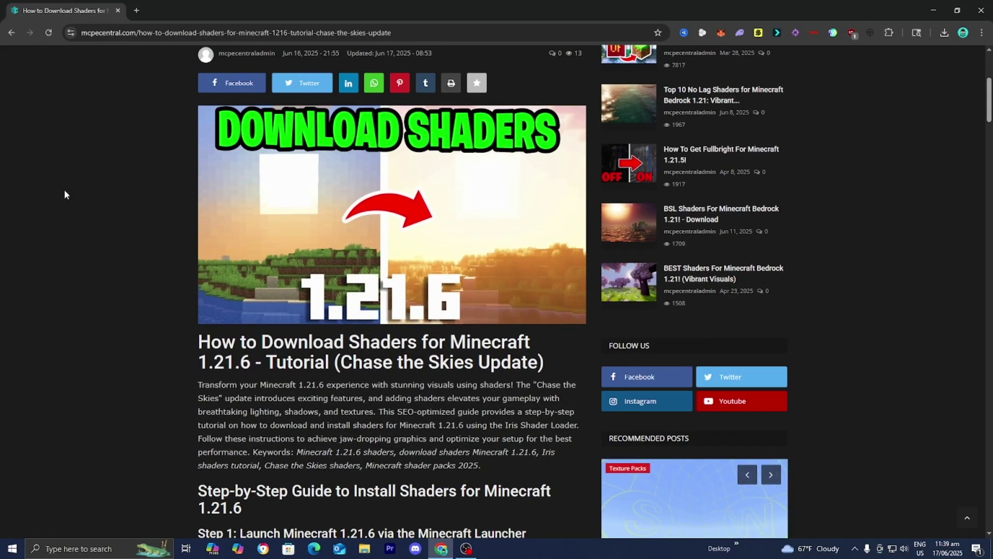
{"action": "scroll", "coordinate": [65, 192], "scroll_direction": "down", "scroll_amount": 2}
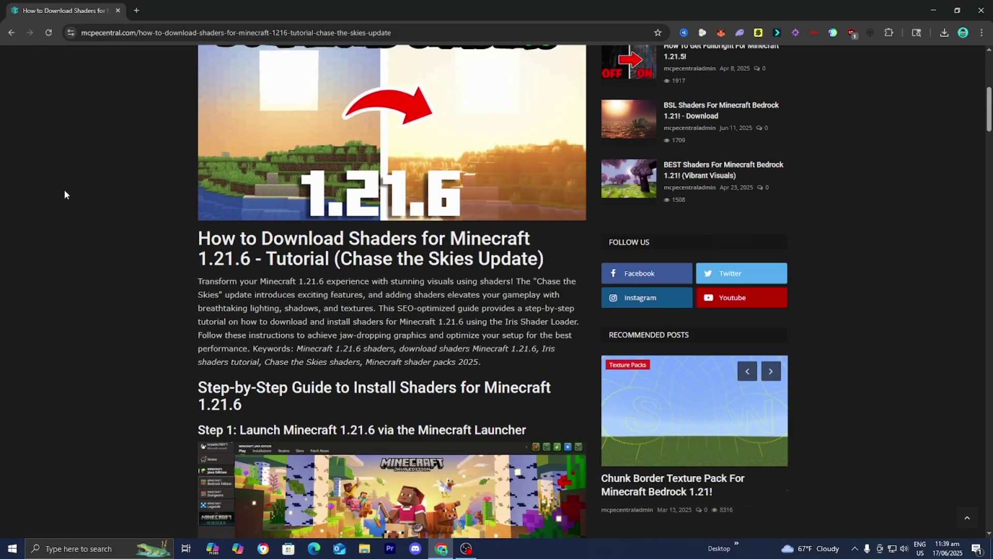
{"action": "scroll", "coordinate": [64, 193], "scroll_direction": "down", "scroll_amount": 4}
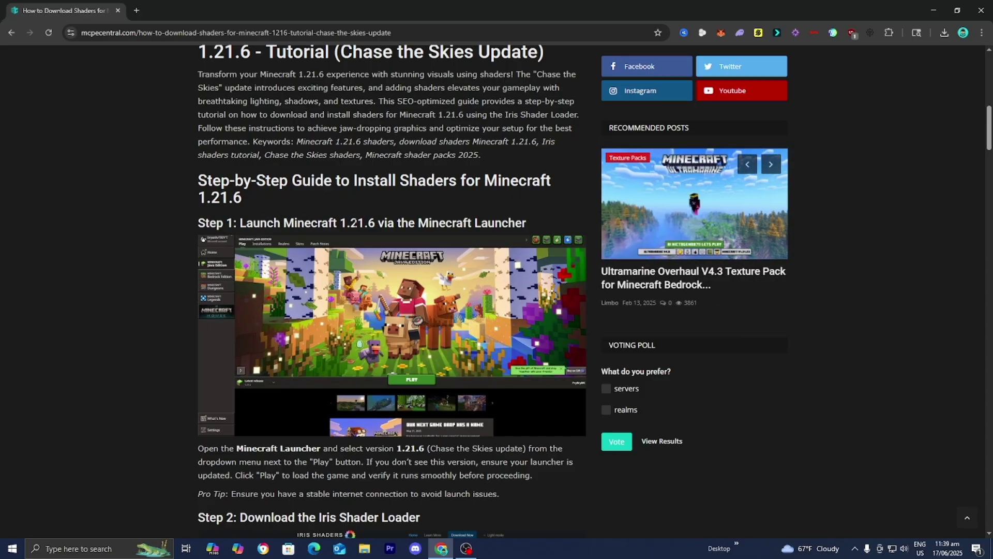
{"action": "scroll", "coordinate": [328, 223], "scroll_direction": "down", "scroll_amount": 7}
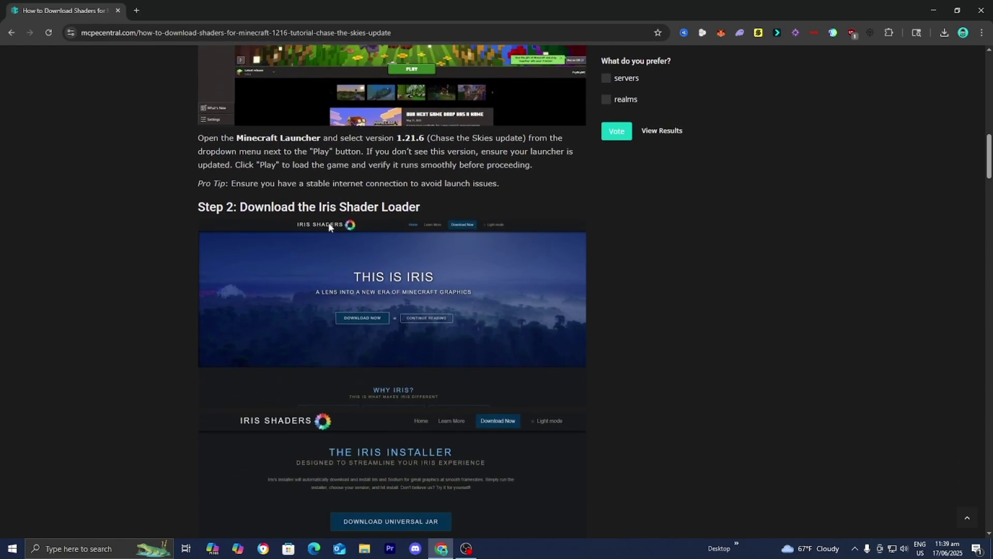
{"action": "scroll", "coordinate": [355, 159], "scroll_direction": "down", "scroll_amount": 1}
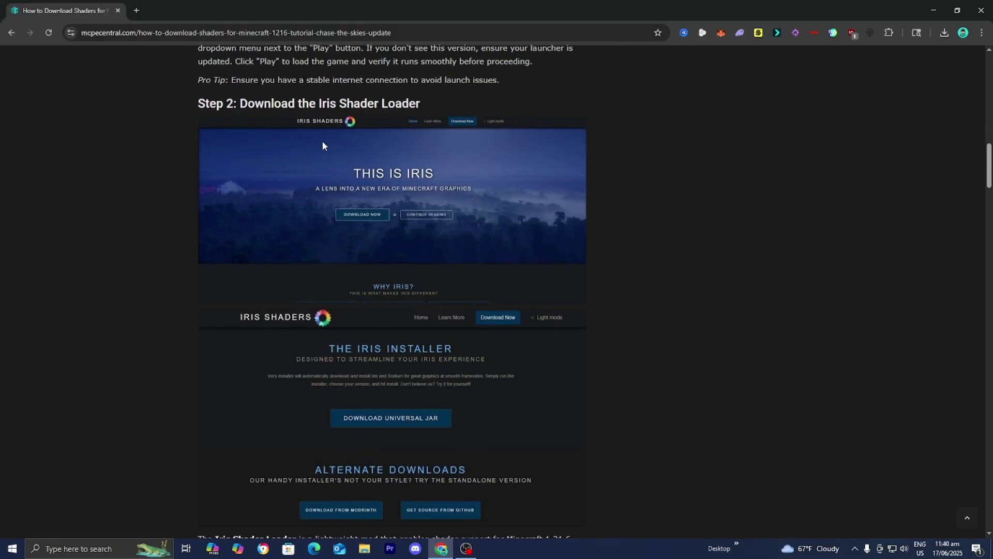
{"action": "scroll", "coordinate": [224, 168], "scroll_direction": "down", "scroll_amount": 1}
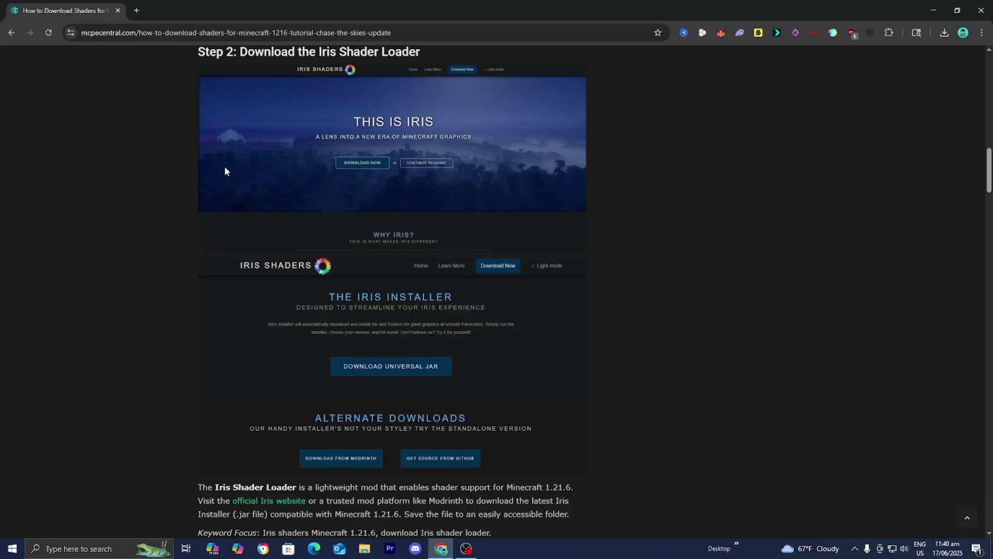
{"action": "scroll", "coordinate": [225, 166], "scroll_direction": "up", "scroll_amount": 1}
{"action": "scroll", "coordinate": [211, 126], "scroll_direction": "down", "scroll_amount": 7}
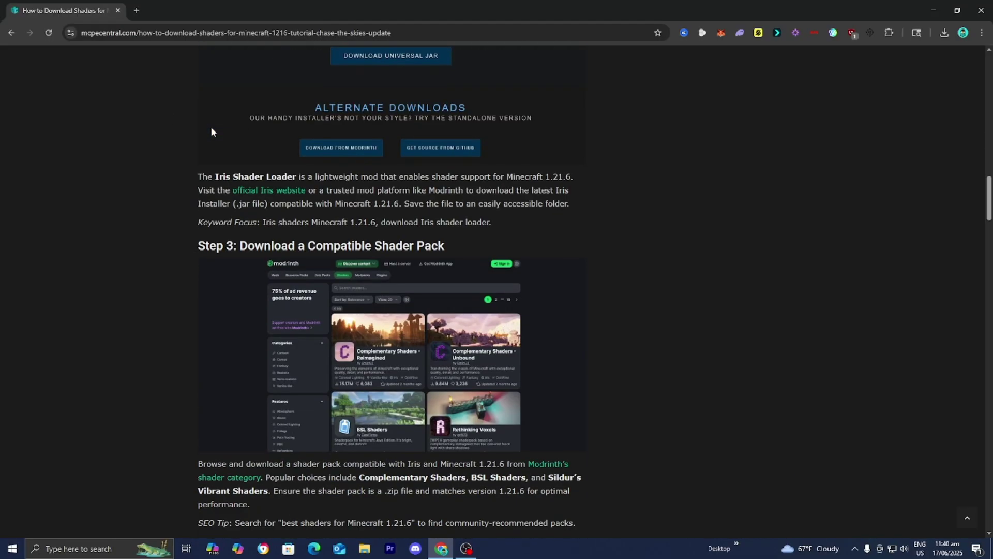
{"action": "scroll", "coordinate": [235, 150], "scroll_direction": "up", "scroll_amount": 4}
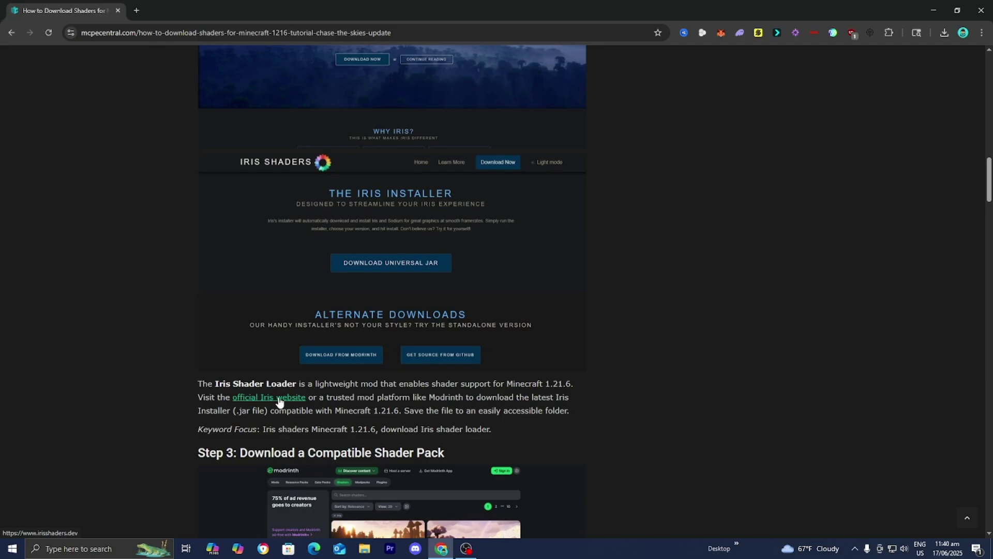
Download Iris-Installer-3.2.1.jar as the universal jar from the official Iris website
{"action": "left_click", "coordinate": [279, 397]}
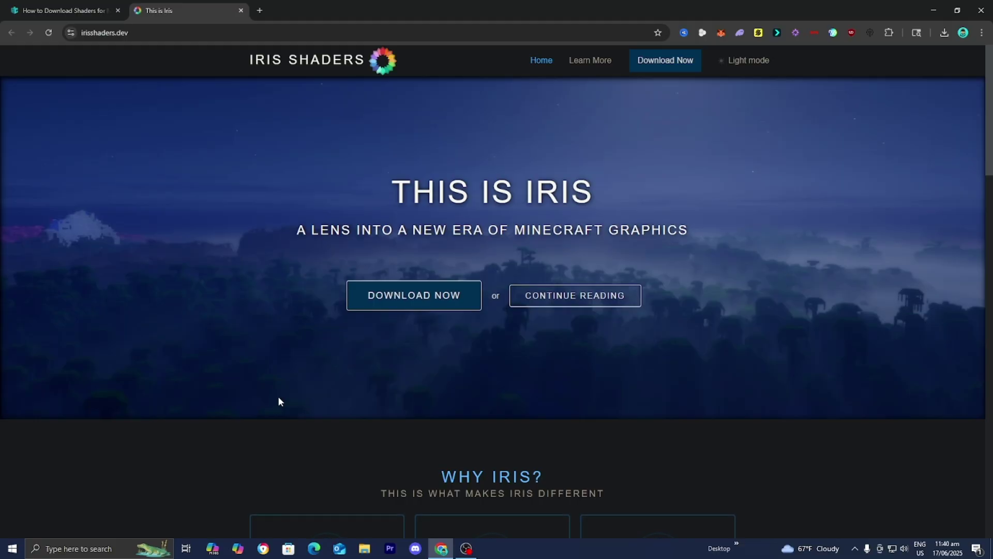
{"action": "left_click", "coordinate": [420, 308]}
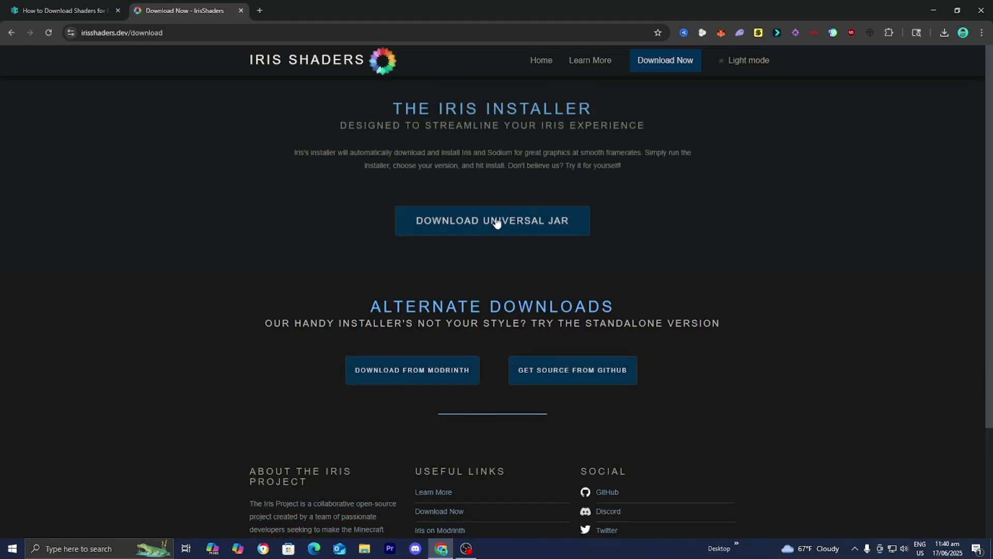
{"action": "left_click", "coordinate": [505, 221]}
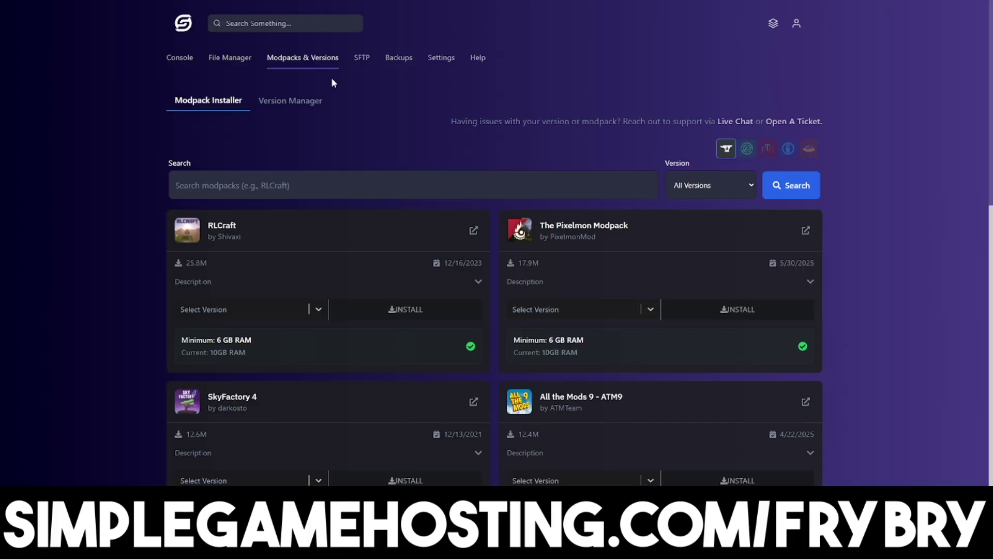
{"action": "scroll", "coordinate": [333, 82], "scroll_direction": "down", "scroll_amount": 3}
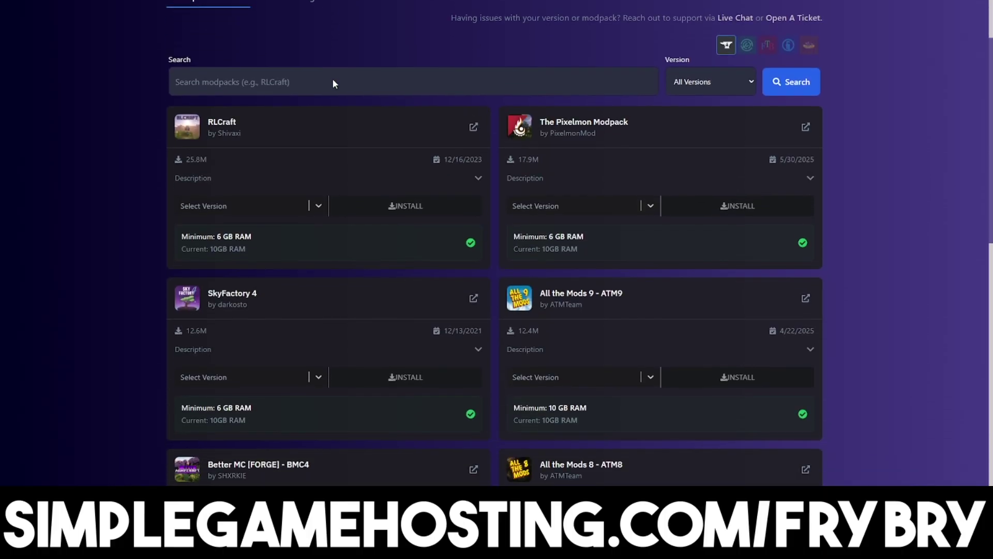
{"action": "scroll", "coordinate": [334, 80], "scroll_direction": "down", "scroll_amount": 4}
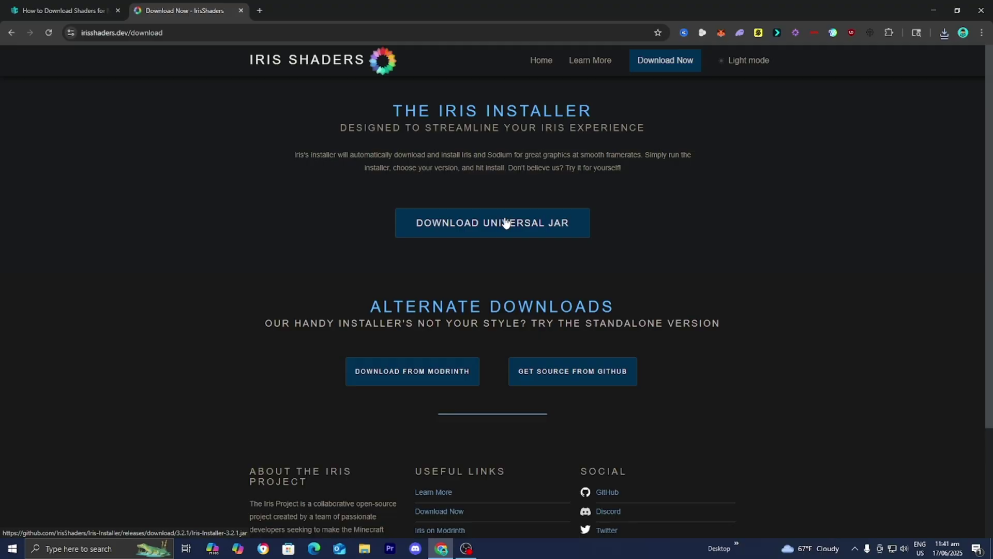
Drag Iris-Installer-3.2.1 (1).jar from Chrome's downloads onto the desktop, then re-maximize Chrome
{"action": "left_click", "coordinate": [948, 35]}
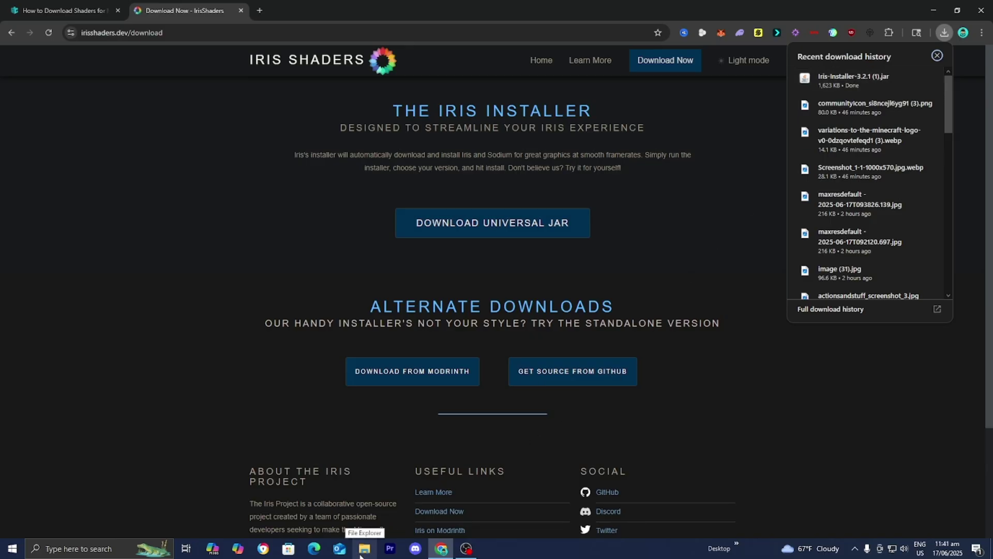
{"action": "left_click_drag", "start_coordinate": [569, 9], "coordinate": [479, 311]}
{"action": "left_click", "coordinate": [792, 327]}
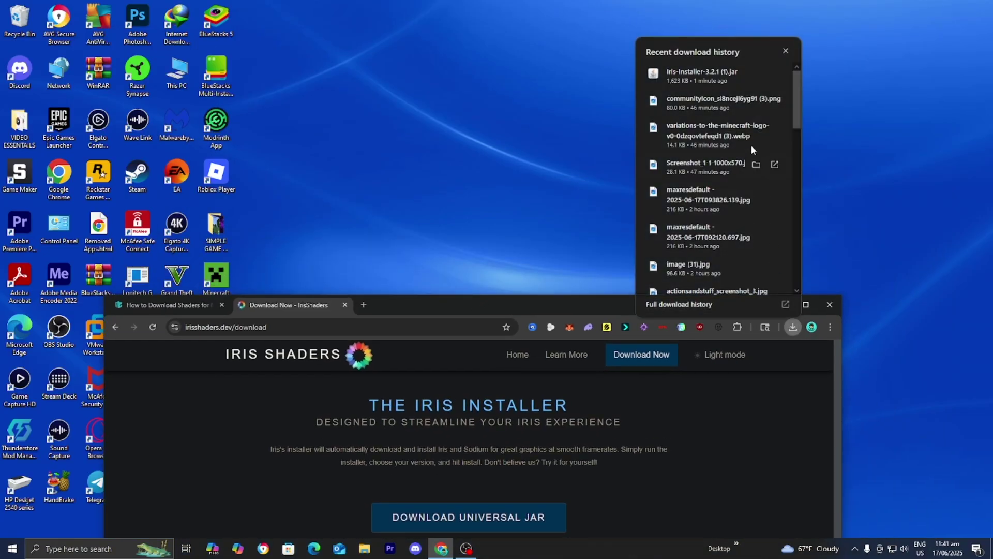
{"action": "left_click_drag", "start_coordinate": [712, 67], "coordinate": [564, 203]}
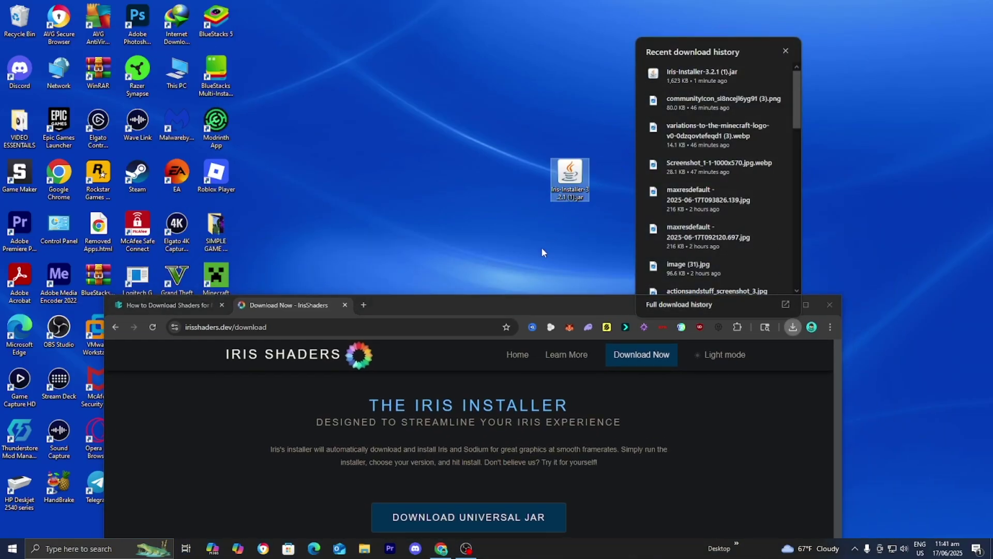
{"action": "left_click", "coordinate": [622, 267]}
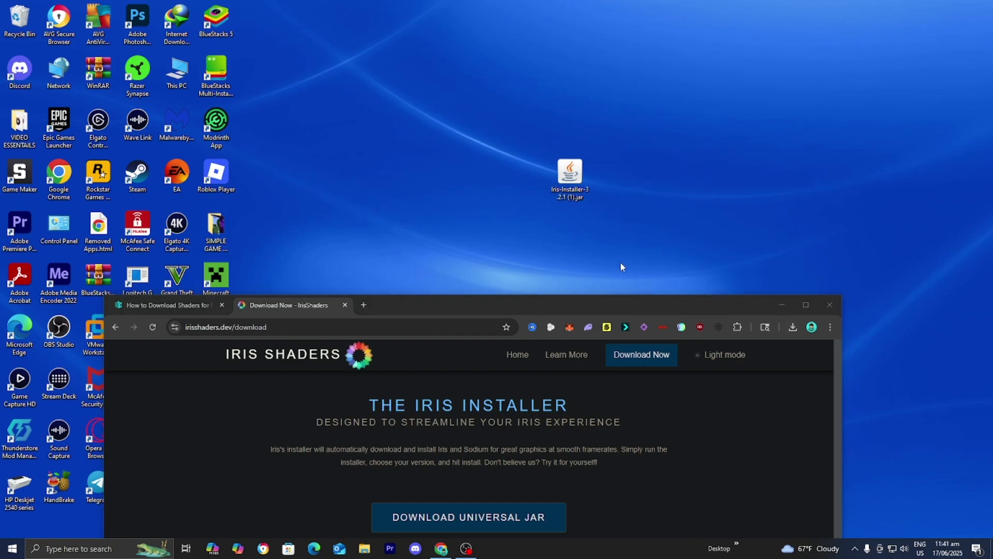
{"action": "left_click", "coordinate": [805, 305]}
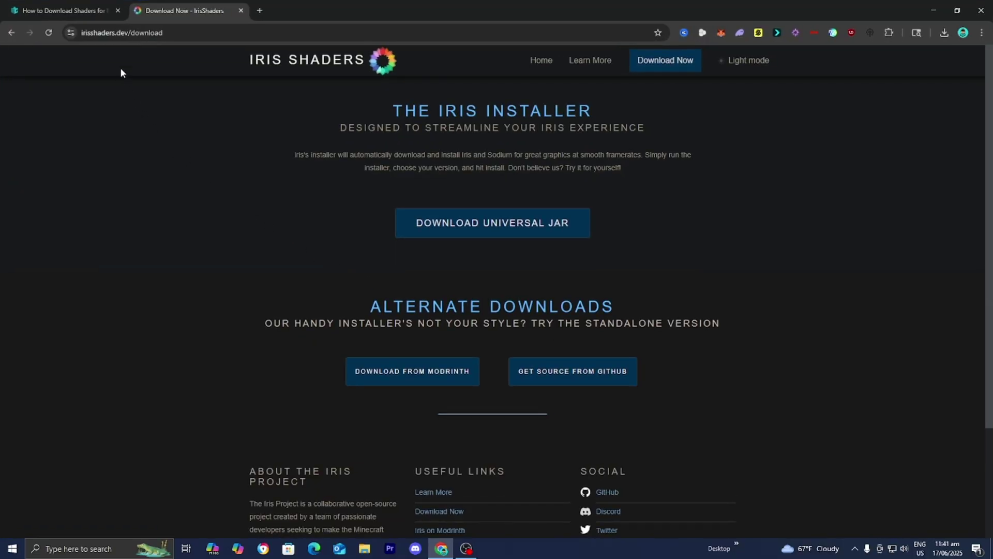
Go back to the MCPE Central tab and scroll to Step 3: Download a Compatible Shader Pack
{"action": "left_click", "coordinate": [66, 5]}
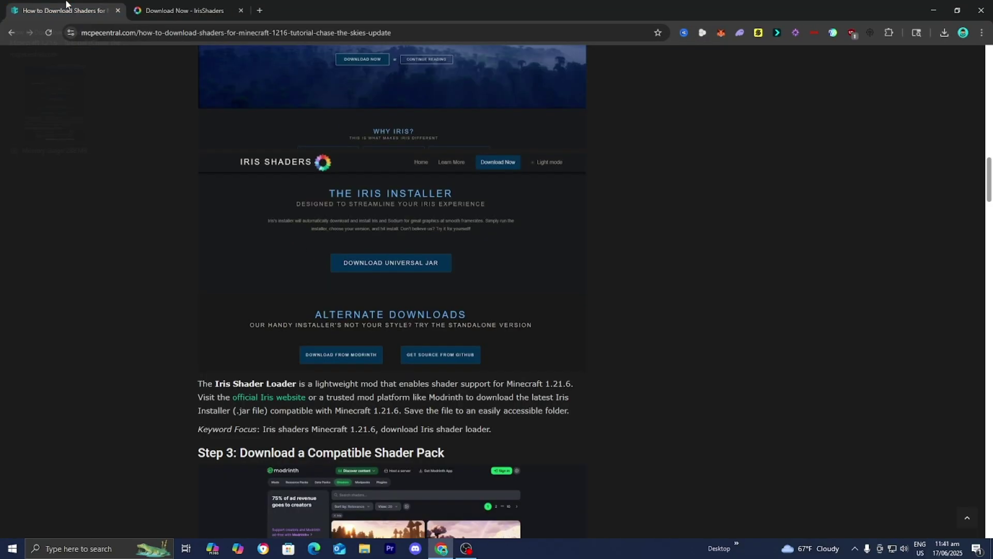
{"action": "scroll", "coordinate": [121, 242], "scroll_direction": "down", "scroll_amount": 6}
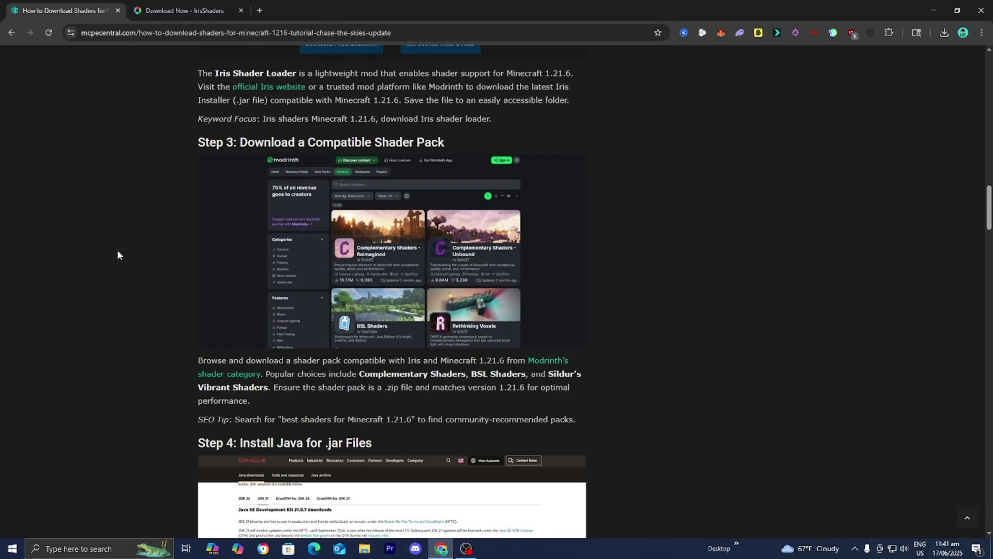
Browse Modrinth's shaders, try then clear the 1.21.6 filter, and open Complementary Shaders - Reimagined
{"action": "left_click", "coordinate": [546, 363]}
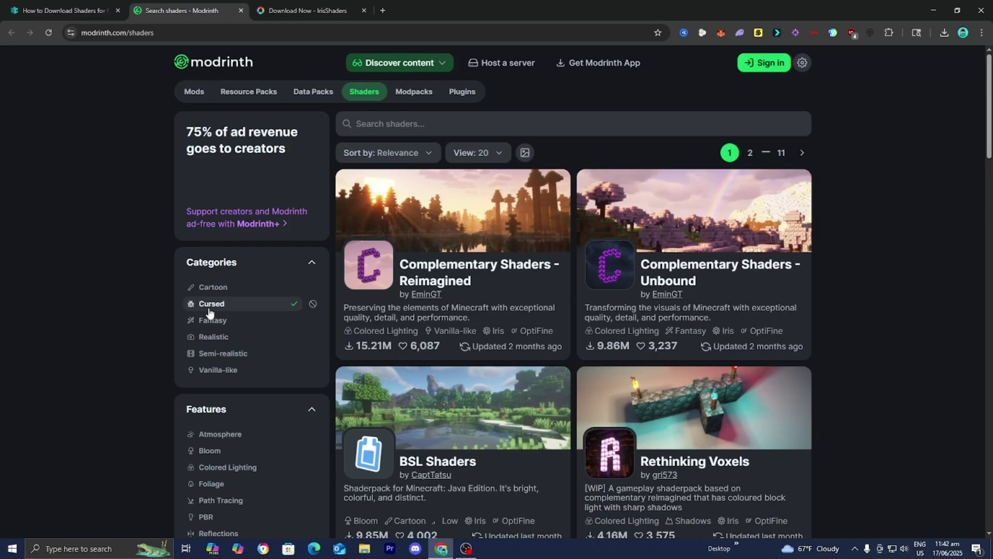
{"action": "scroll", "coordinate": [209, 313], "scroll_direction": "down", "scroll_amount": 8}
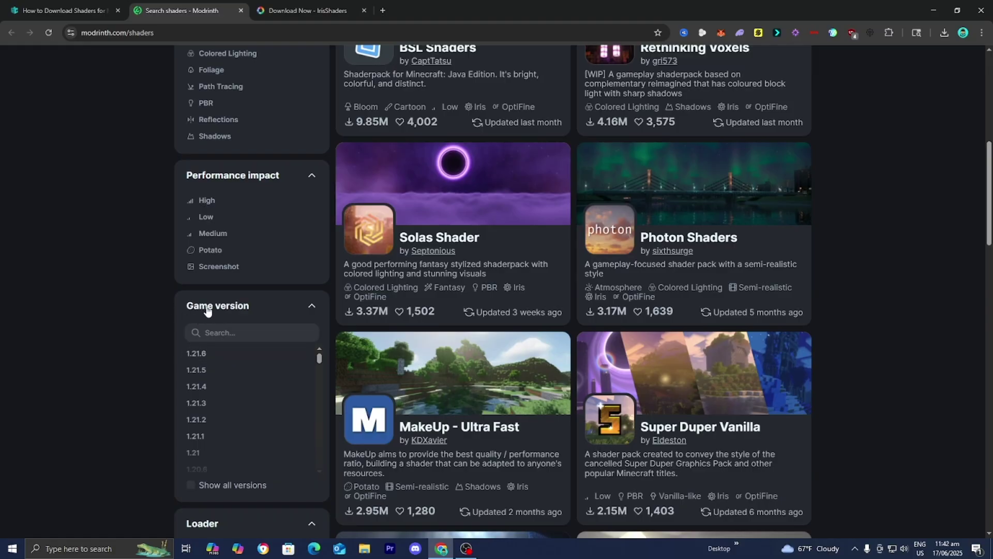
{"action": "left_click", "coordinate": [212, 355]}
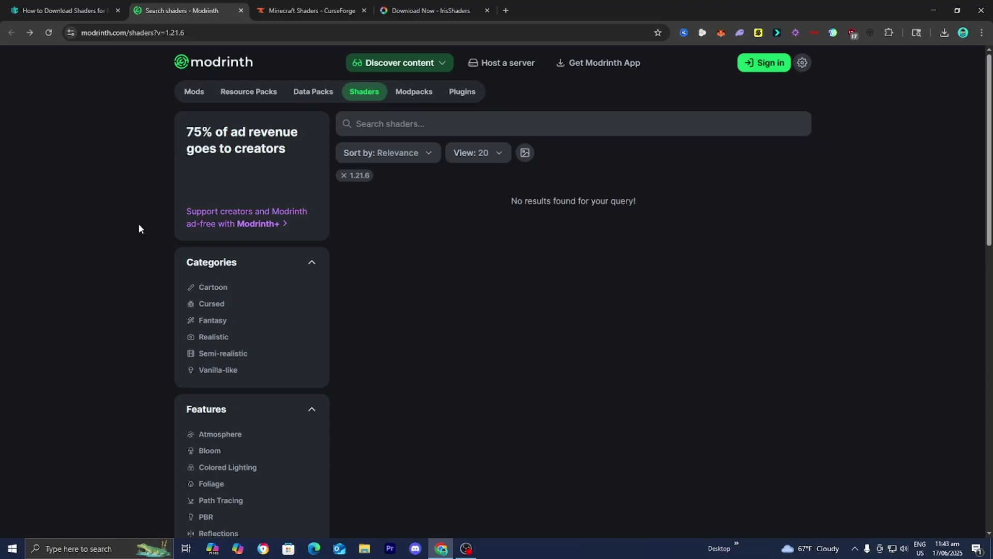
{"action": "left_click", "coordinate": [342, 177]}
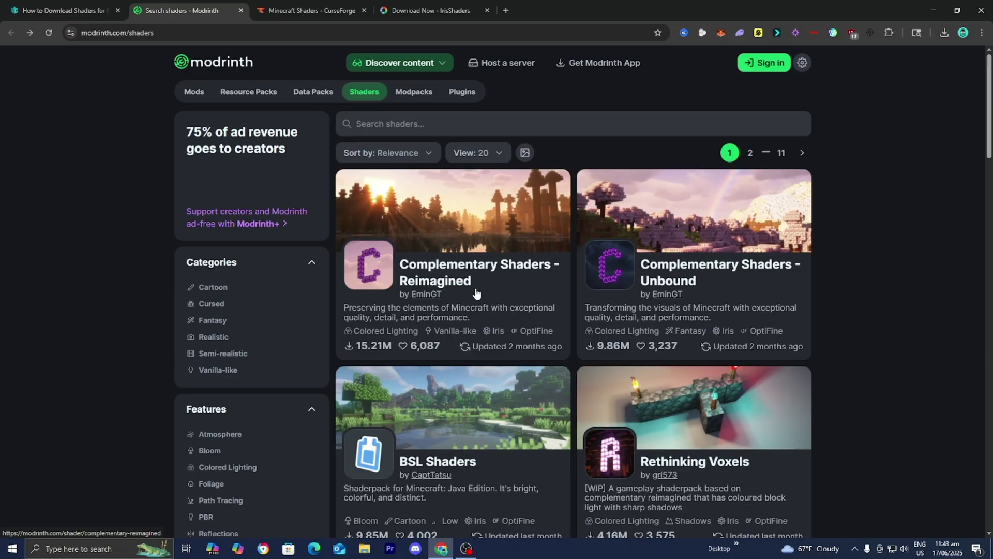
{"action": "left_click", "coordinate": [452, 282]}
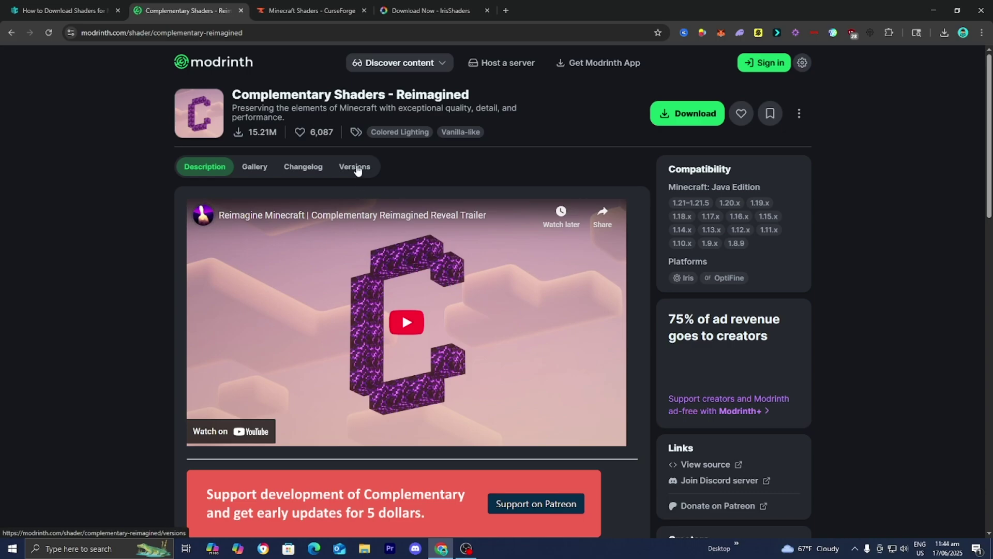
Download ComplementaryReimagined_r5.5.1.zip from Versions, copy it to the desktop, and return to the guide
{"action": "left_click", "coordinate": [357, 168]}
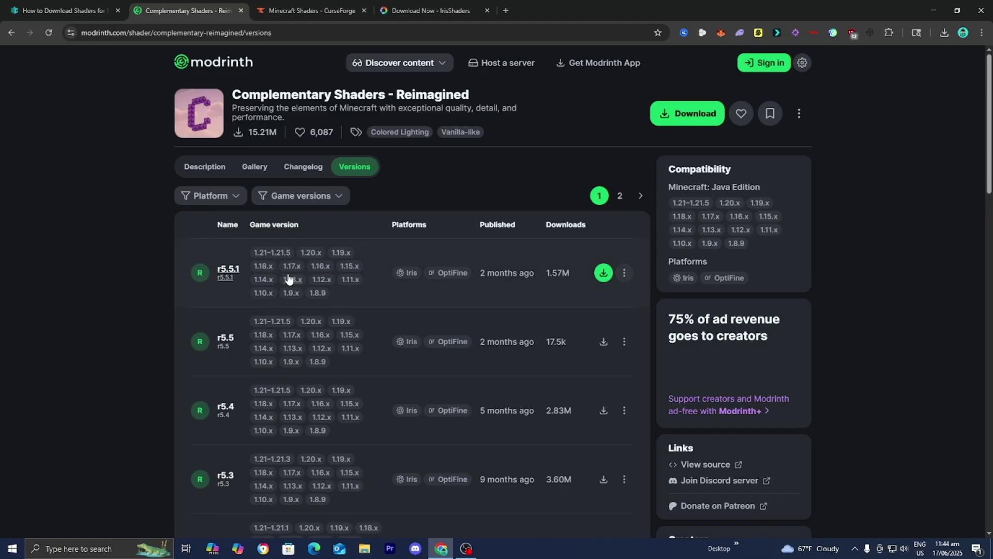
{"action": "left_click", "coordinate": [604, 277]}
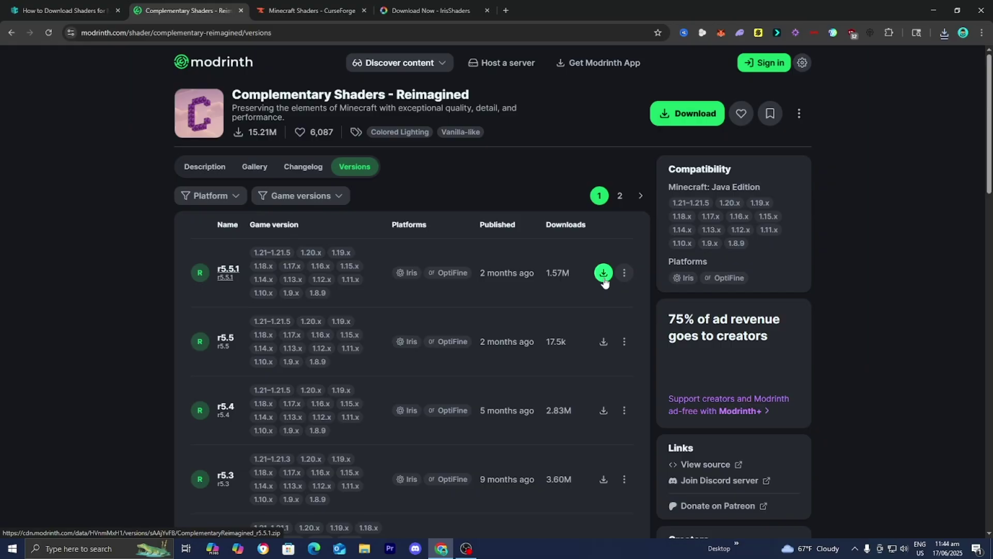
{"action": "left_click", "coordinate": [957, 11]}
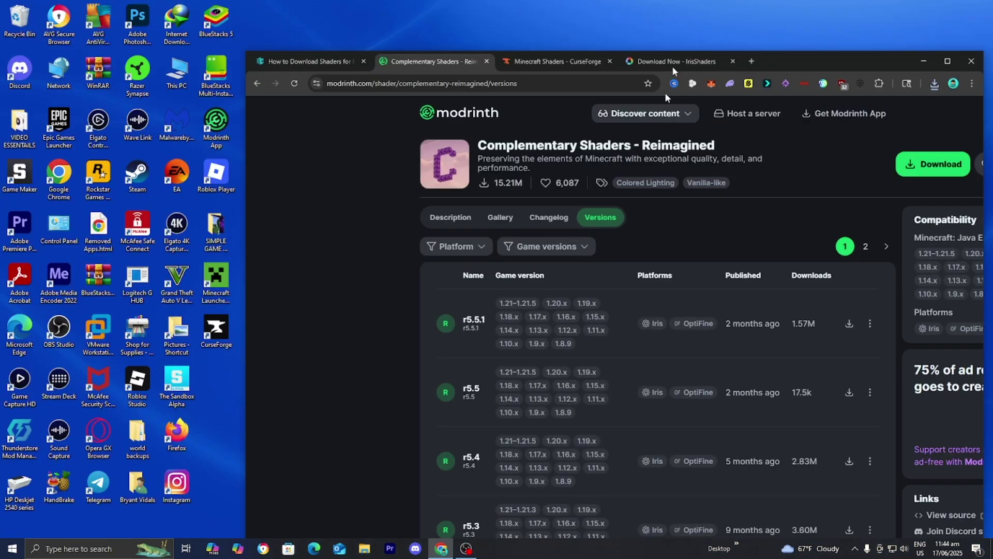
{"action": "left_click", "coordinate": [836, 342]}
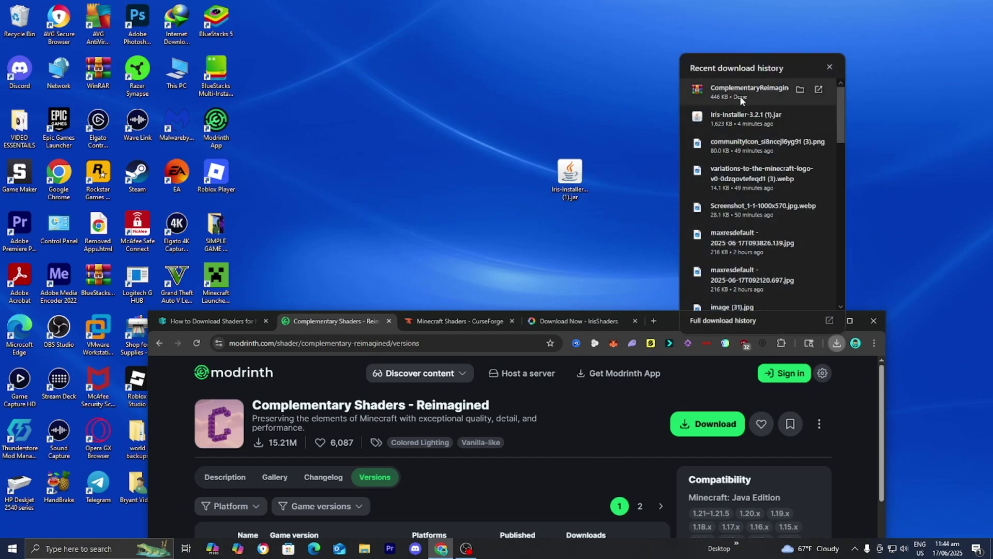
{"action": "left_click_drag", "start_coordinate": [739, 96], "coordinate": [527, 182]}
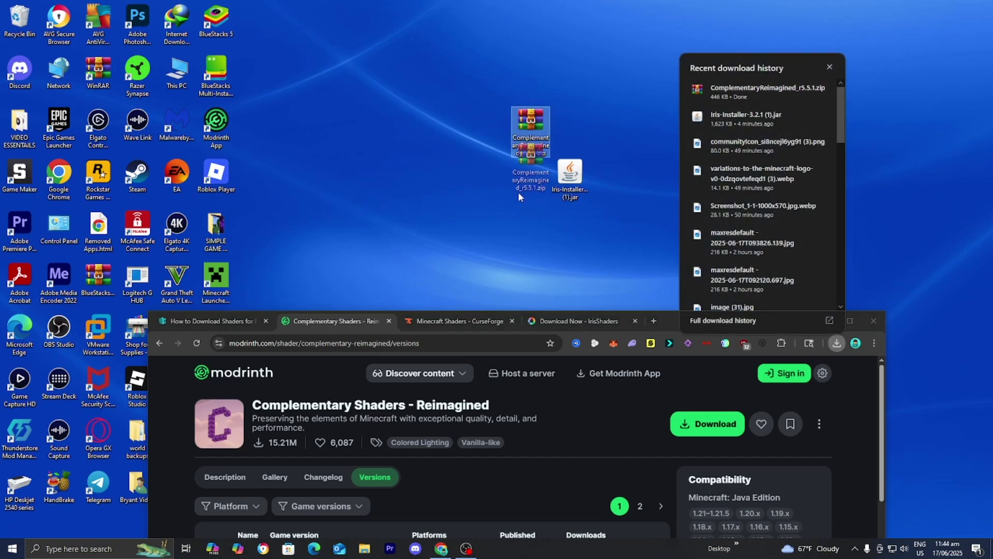
{"action": "left_click", "coordinate": [850, 320]}
{"action": "left_click", "coordinate": [97, 14]}
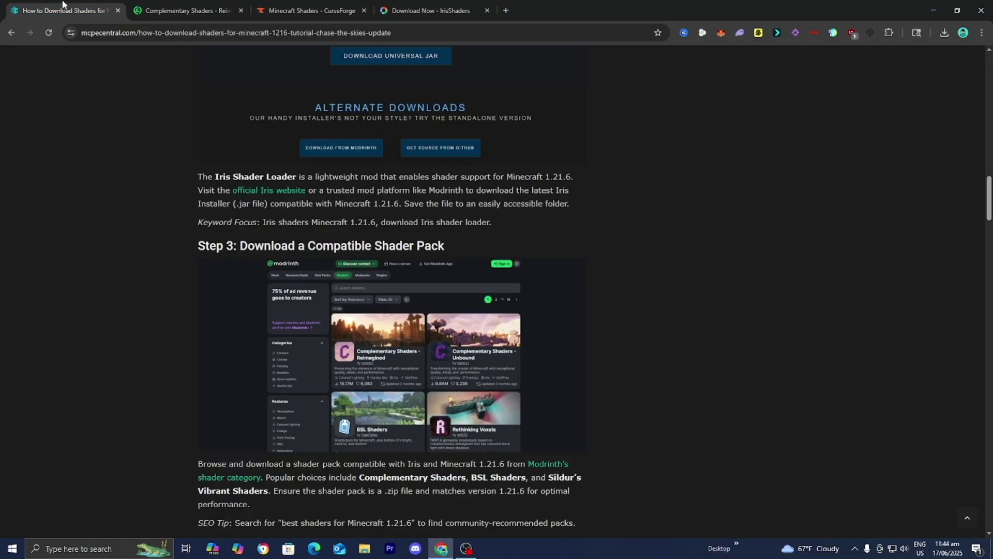
Scroll to the guide's Step 4 and follow the Java 21 link to Oracle's downloads
{"action": "scroll", "coordinate": [112, 169], "scroll_direction": "down", "scroll_amount": 8}
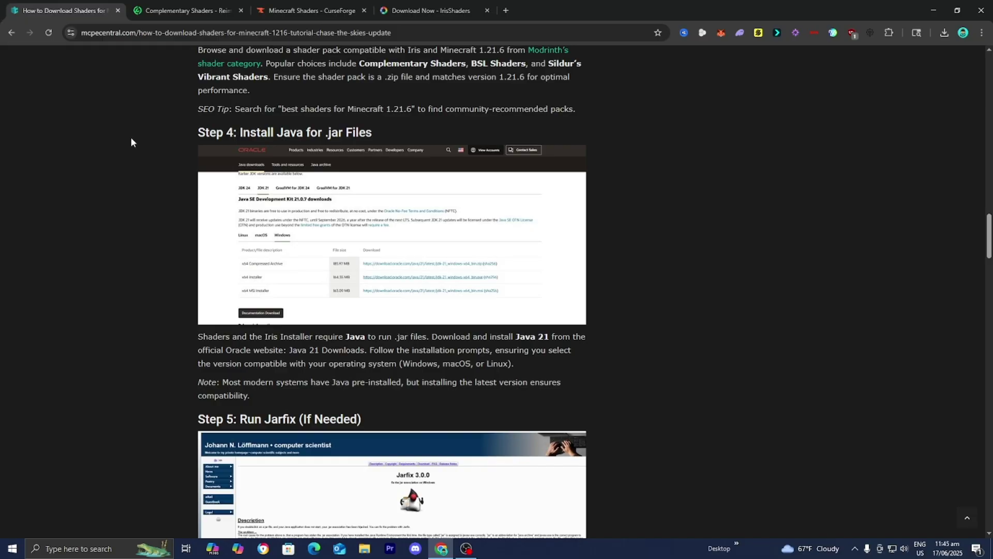
{"action": "left_click", "coordinate": [527, 343]}
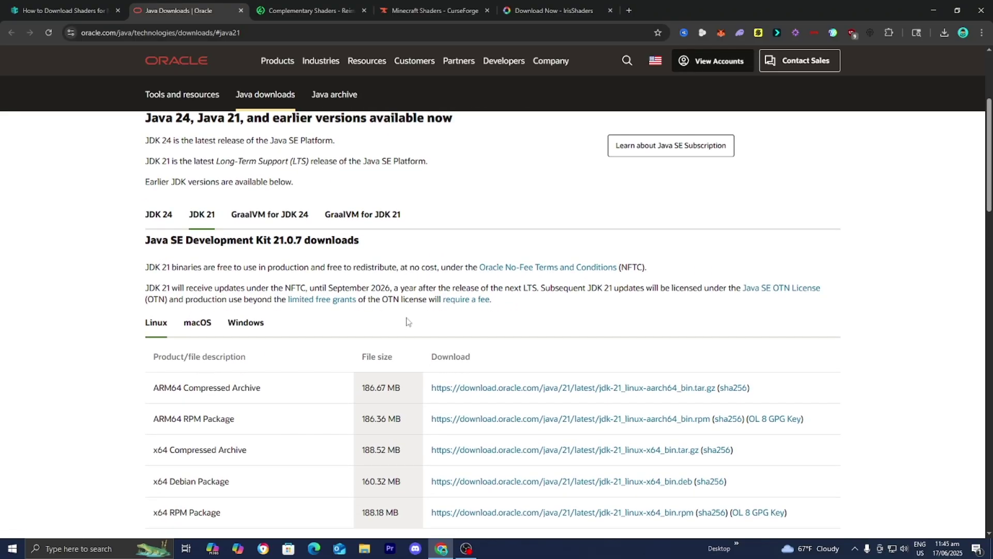
Show the JDK 21 Windows downloads, then return to the guide's Step 5 on Jarfix
{"action": "scroll", "coordinate": [407, 321], "scroll_direction": "down", "scroll_amount": 1}
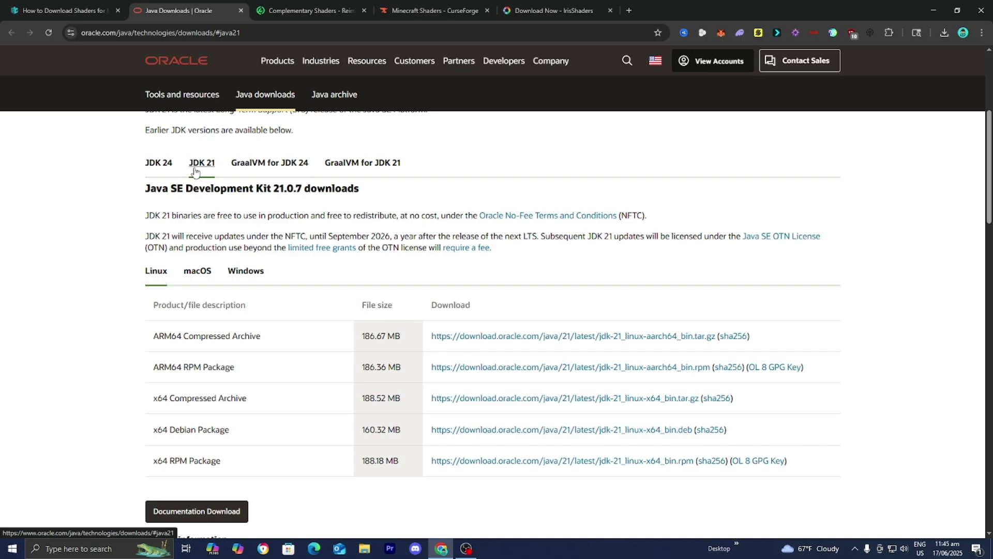
{"action": "left_click", "coordinate": [245, 272]}
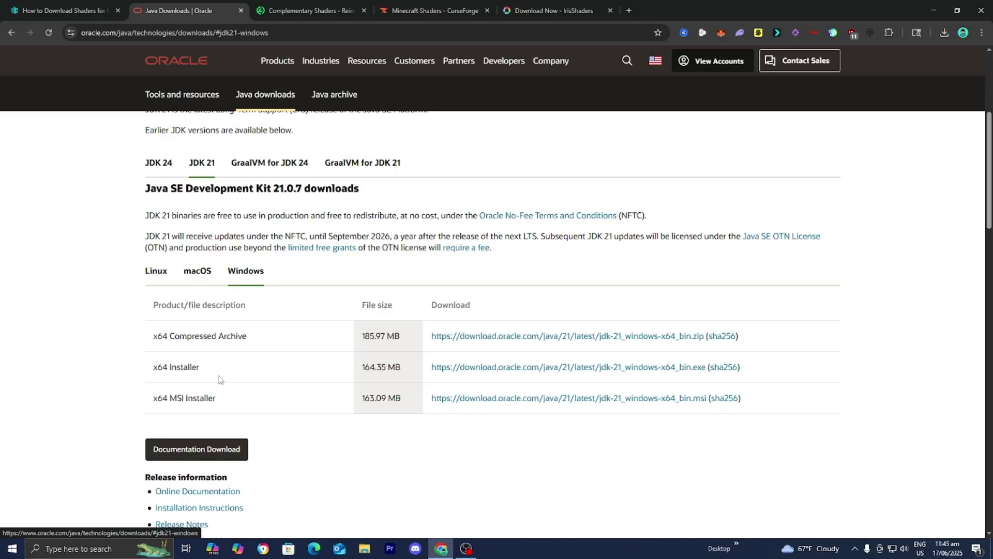
{"action": "left_click", "coordinate": [78, 10]}
{"action": "scroll", "coordinate": [102, 200], "scroll_direction": "down", "scroll_amount": 5}
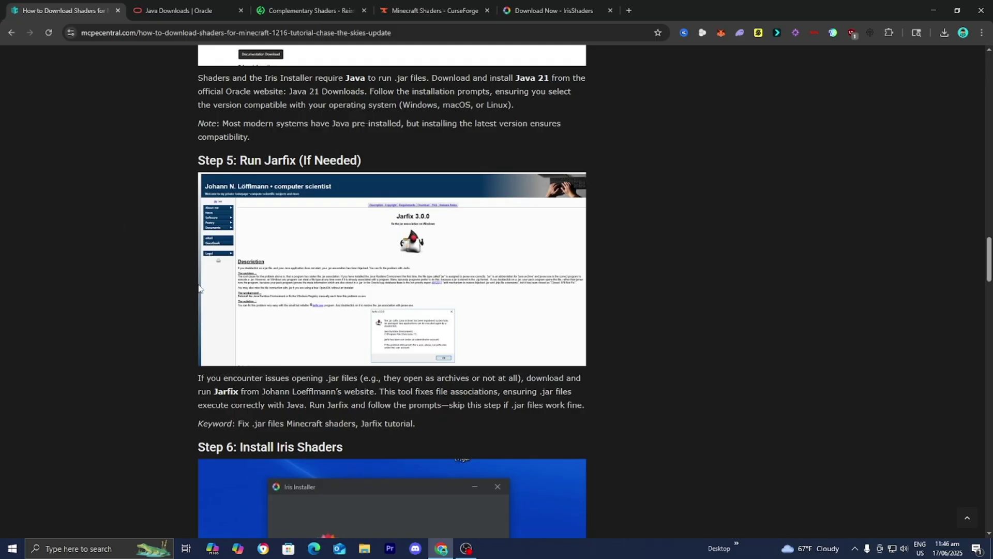
Open the Jarfix download page linked in Step 5, then minimize Chrome to the desktop
{"action": "left_click", "coordinate": [229, 394]}
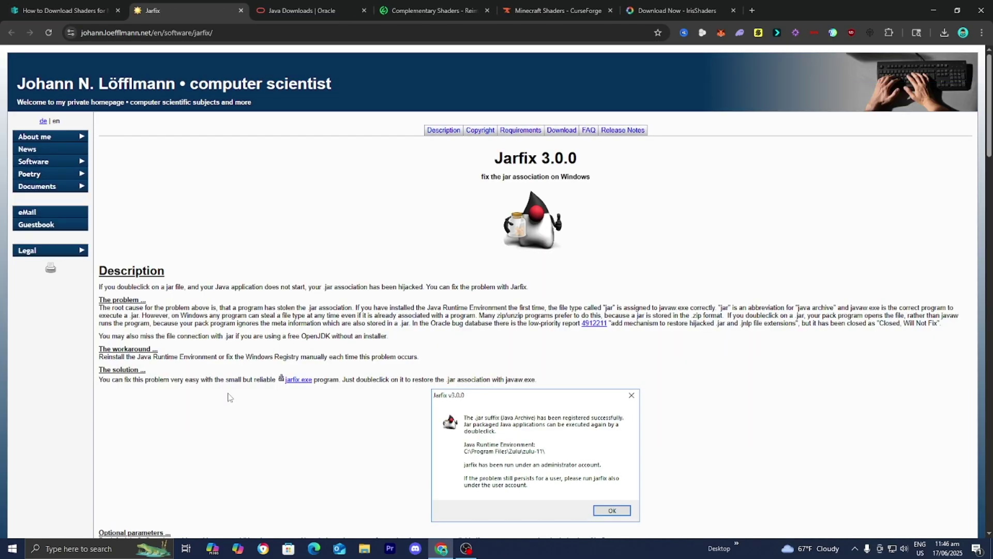
{"action": "scroll", "coordinate": [228, 393], "scroll_direction": "down", "scroll_amount": 2}
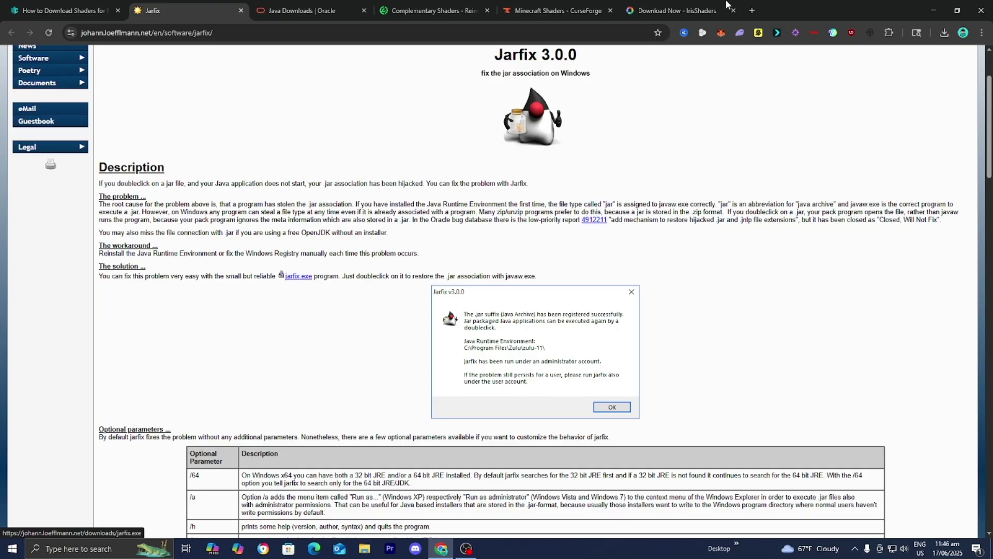
{"action": "left_click", "coordinate": [929, 7]}
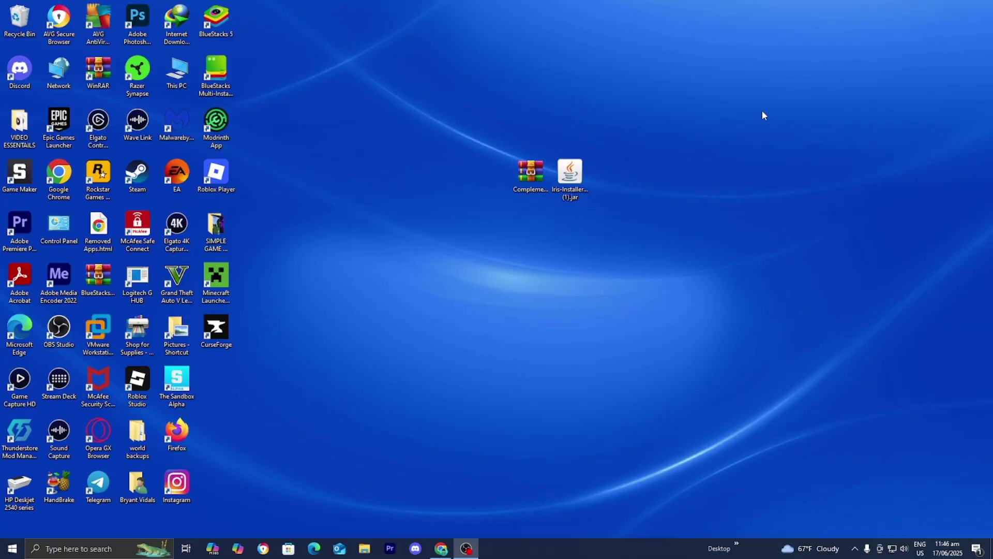
Open Iris-Installer (1).jar with Java(TM) Platform SE binary
{"action": "right_click", "coordinate": [565, 188]}
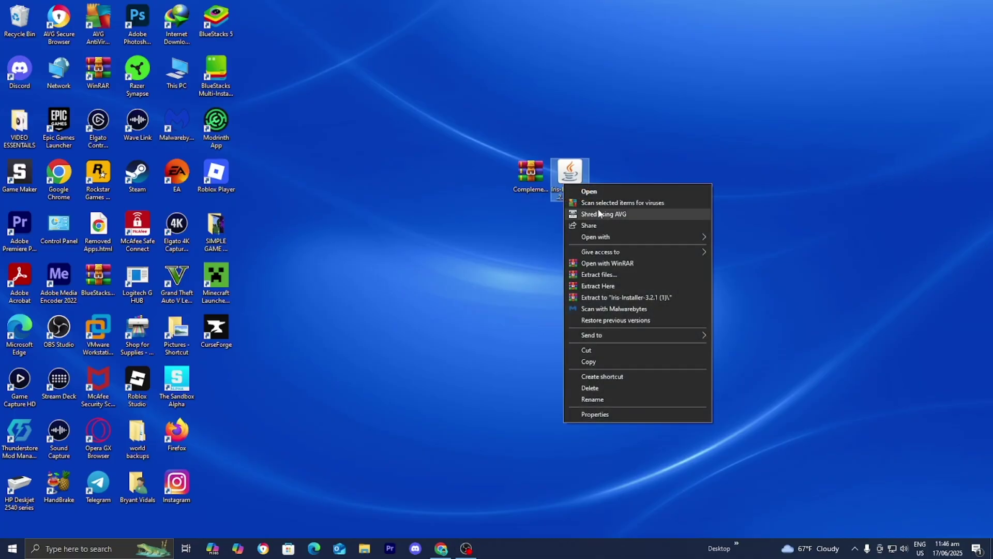
{"action": "mouse_move", "coordinate": [589, 237]}
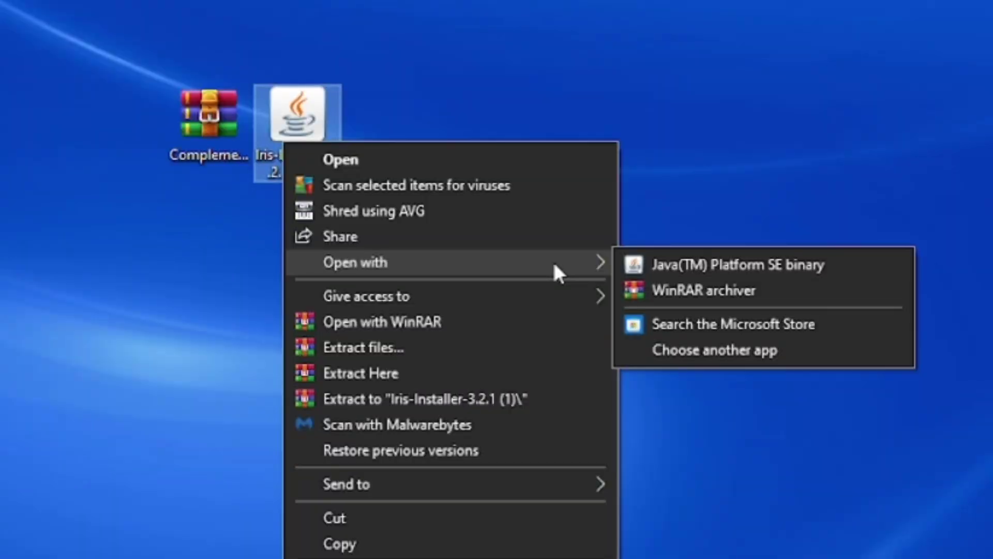
{"action": "left_click", "coordinate": [620, 265]}
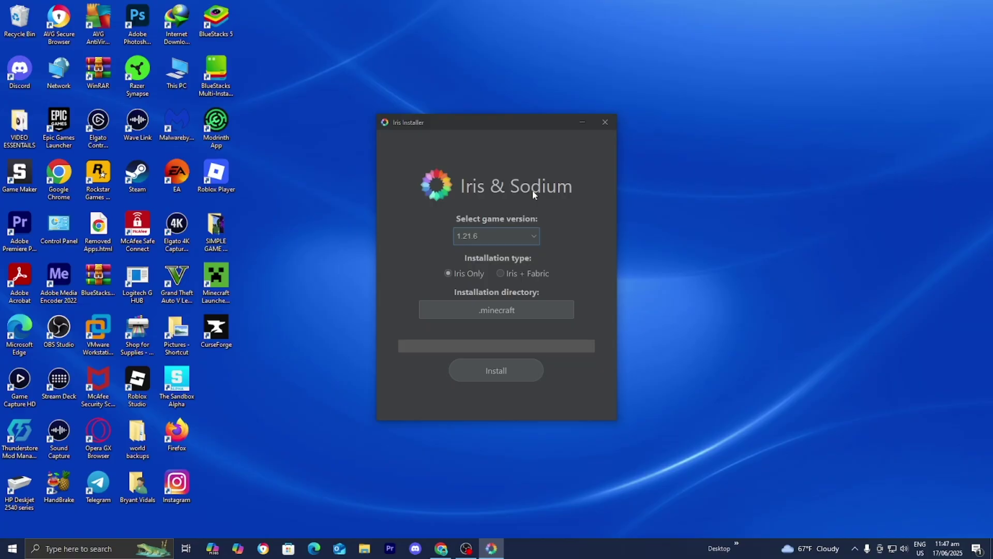
Install Iris Only for Minecraft 1.21.6 into .minecraft and close the finished installer
{"action": "left_click", "coordinate": [500, 237]}
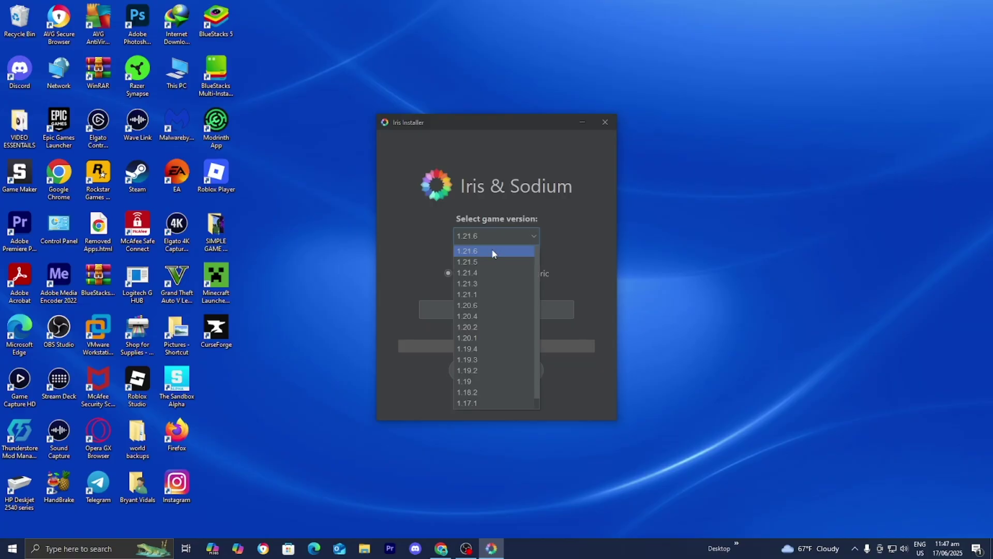
{"action": "left_click", "coordinate": [493, 252]}
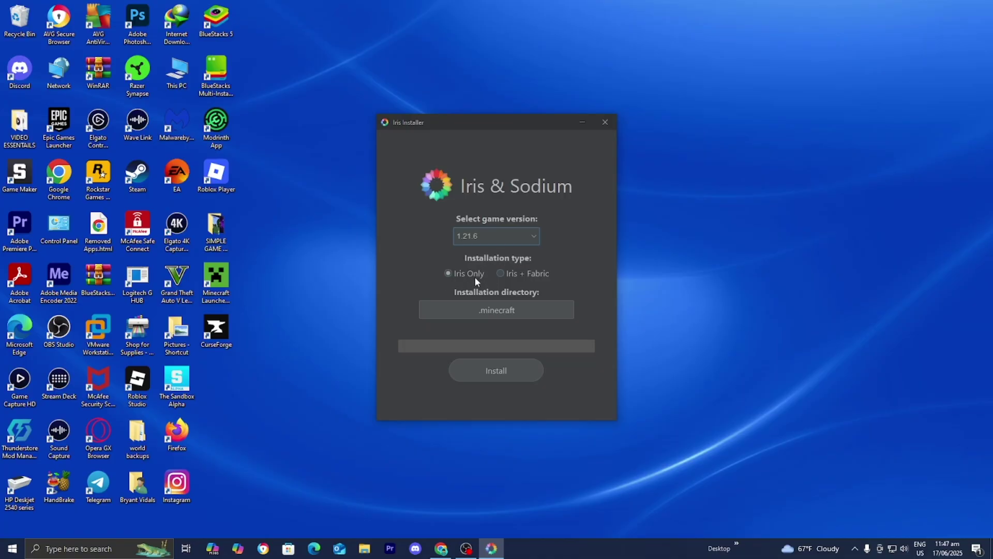
{"action": "left_click", "coordinate": [498, 376]}
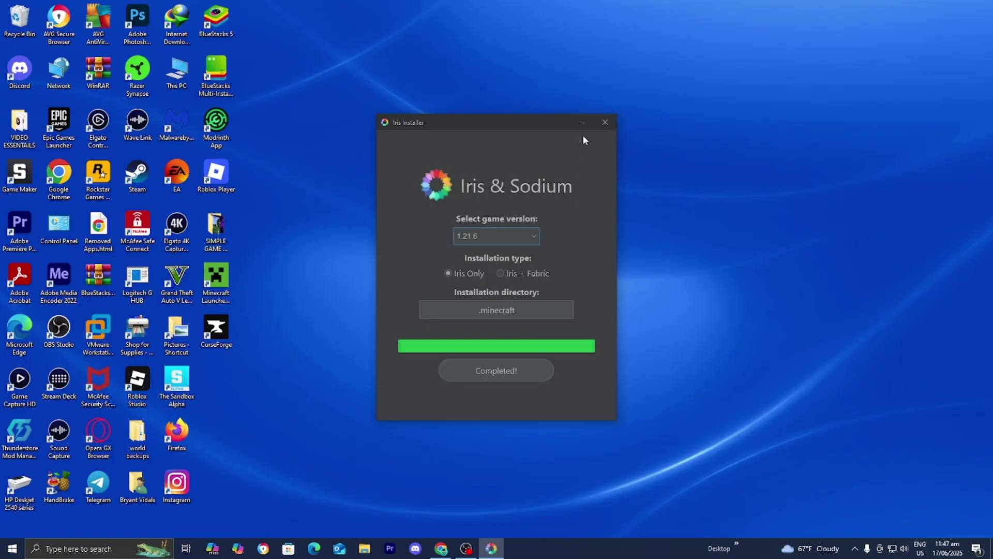
{"action": "left_click", "coordinate": [603, 123]}
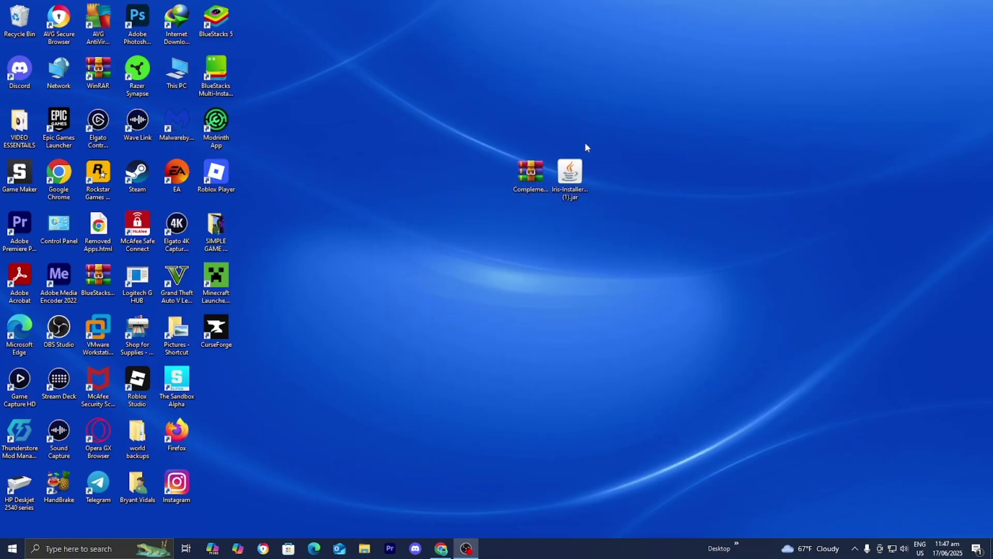
{"action": "left_click", "coordinate": [79, 547]}
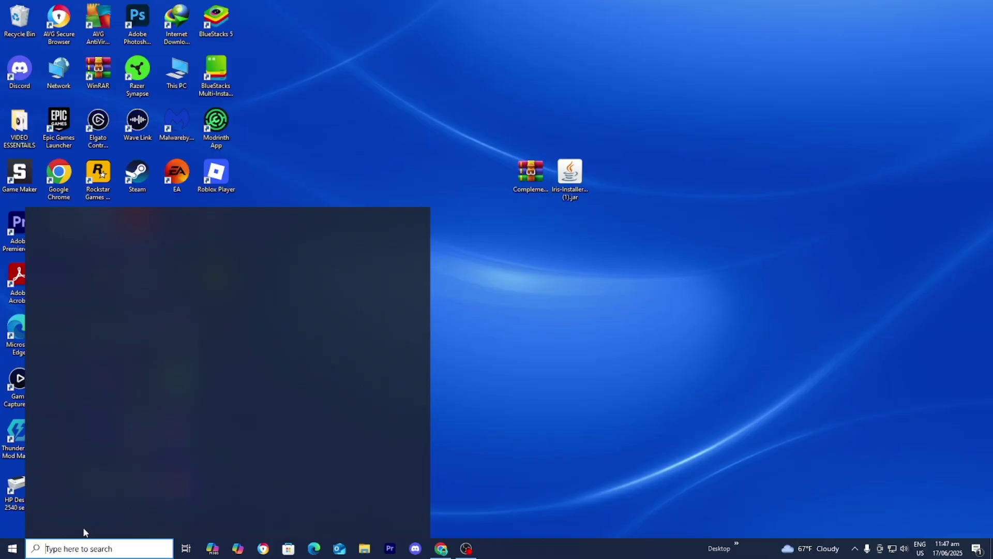
Reopen Minecraft Launcher and open the Iris & Sodium for 1.21.6 installation's game folder
{"action": "left_click", "coordinate": [128, 364]}
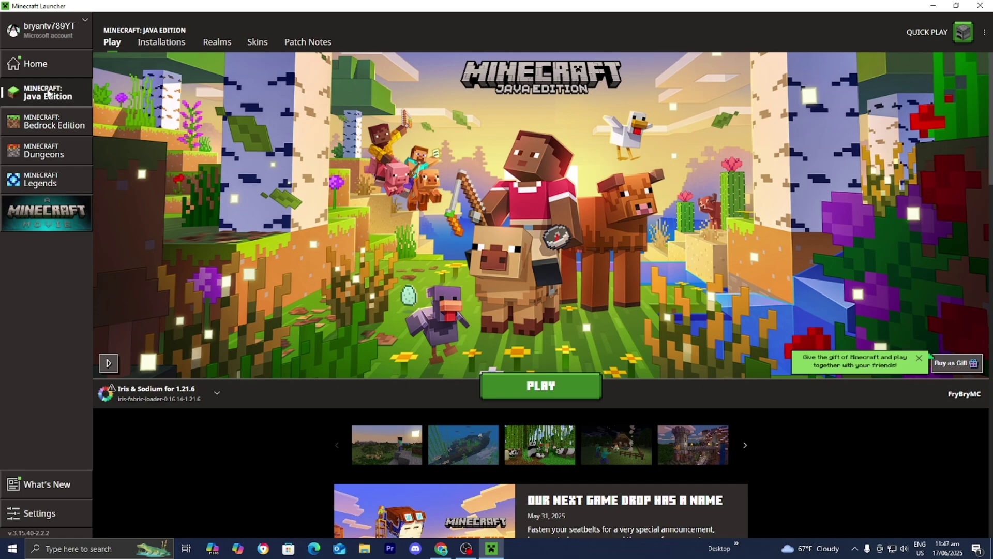
{"action": "left_click", "coordinate": [166, 49]}
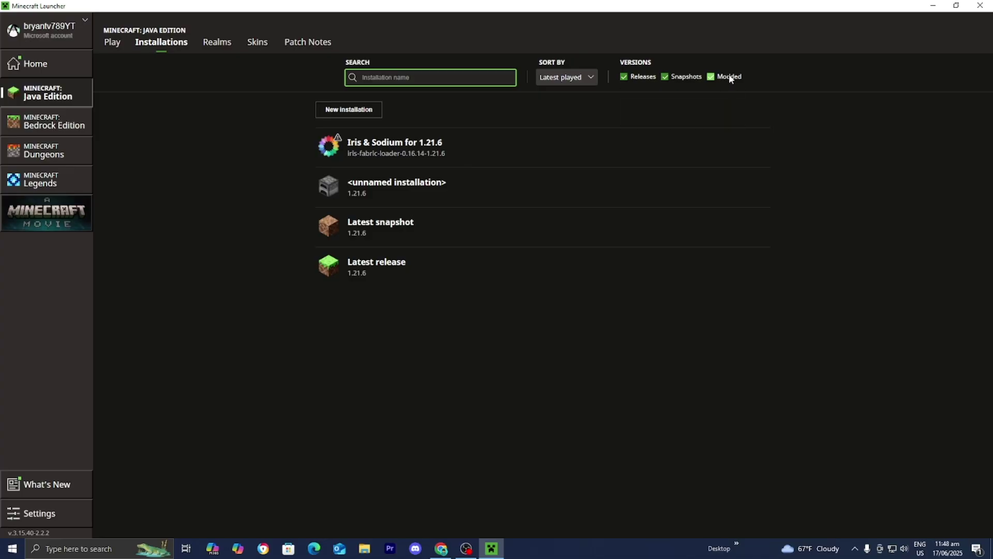
{"action": "mouse_move", "coordinate": [427, 150]}
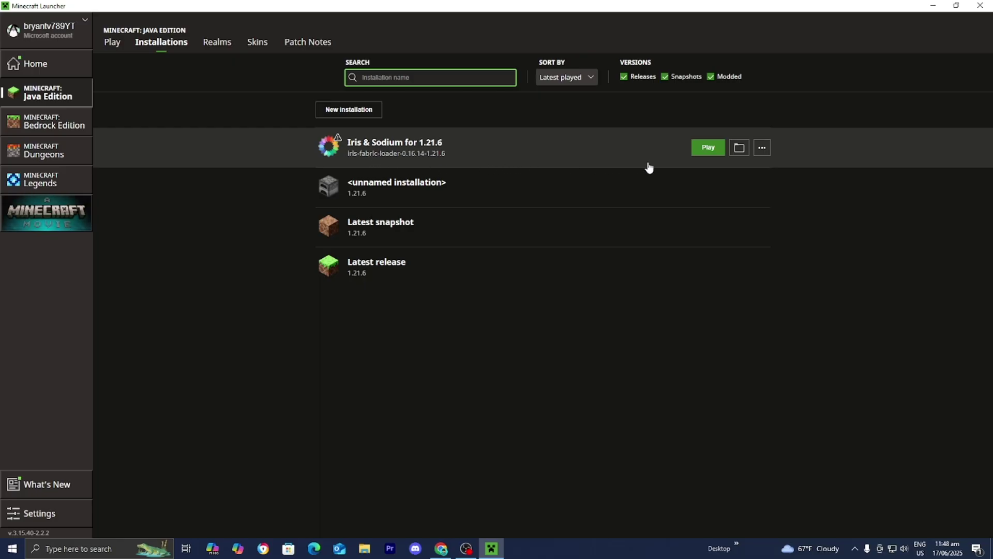
{"action": "left_click", "coordinate": [740, 149]}
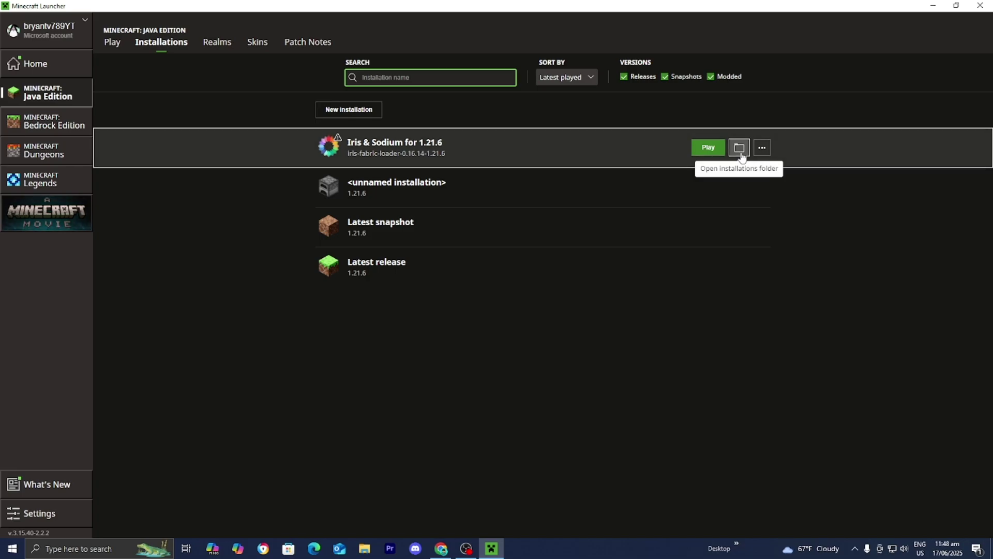
Open the shaderpacks folder inside .minecraft
{"action": "left_click_drag", "start_coordinate": [662, 75], "coordinate": [516, 57]}
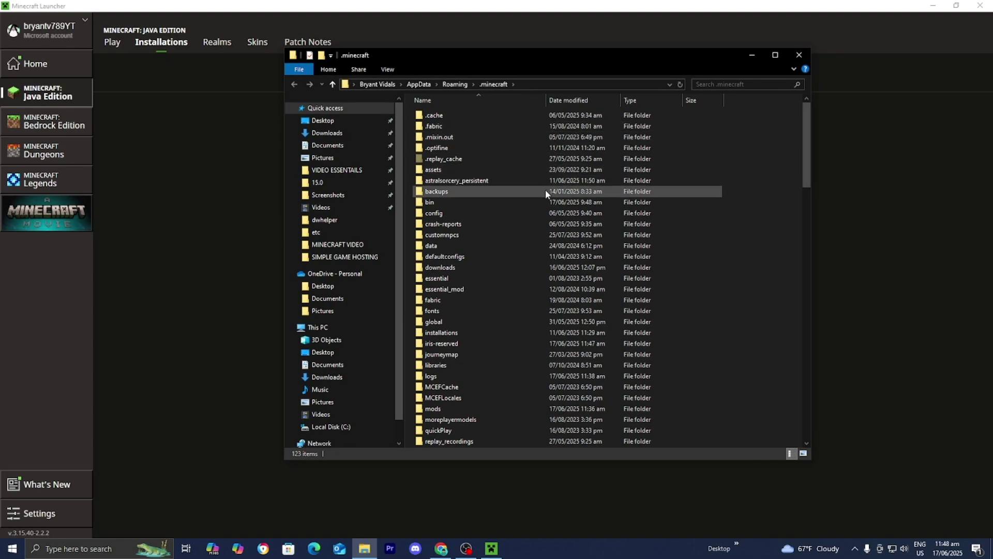
{"action": "scroll", "coordinate": [621, 301], "scroll_direction": "down", "scroll_amount": 3}
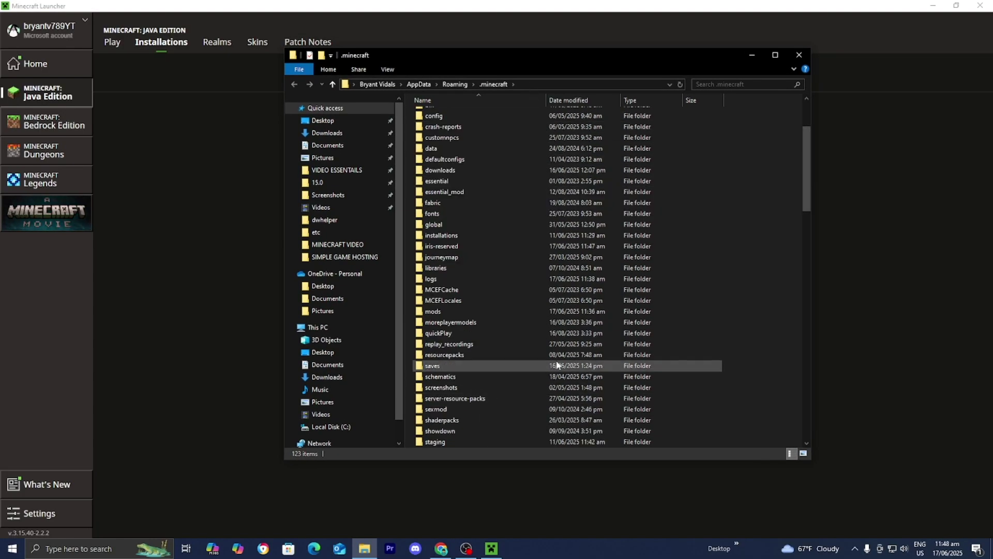
{"action": "scroll", "coordinate": [665, 317], "scroll_direction": "down", "scroll_amount": 1}
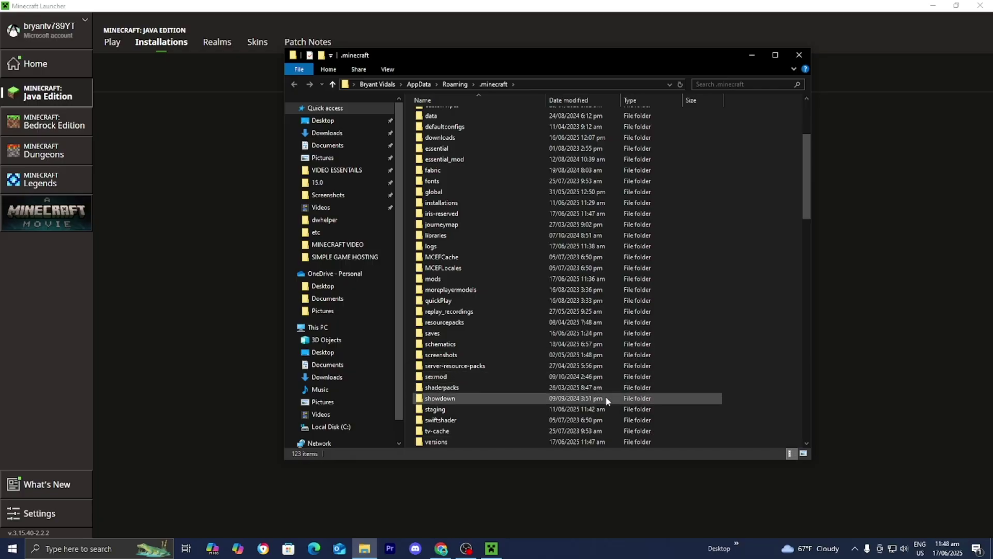
{"action": "mouse_move", "coordinate": [466, 386]}
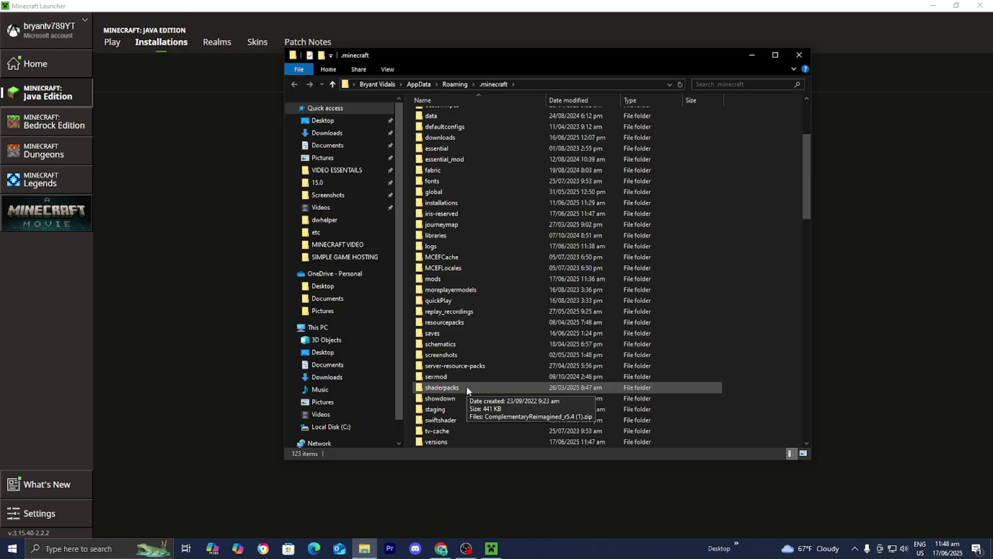
{"action": "right_click", "coordinate": [776, 293]}
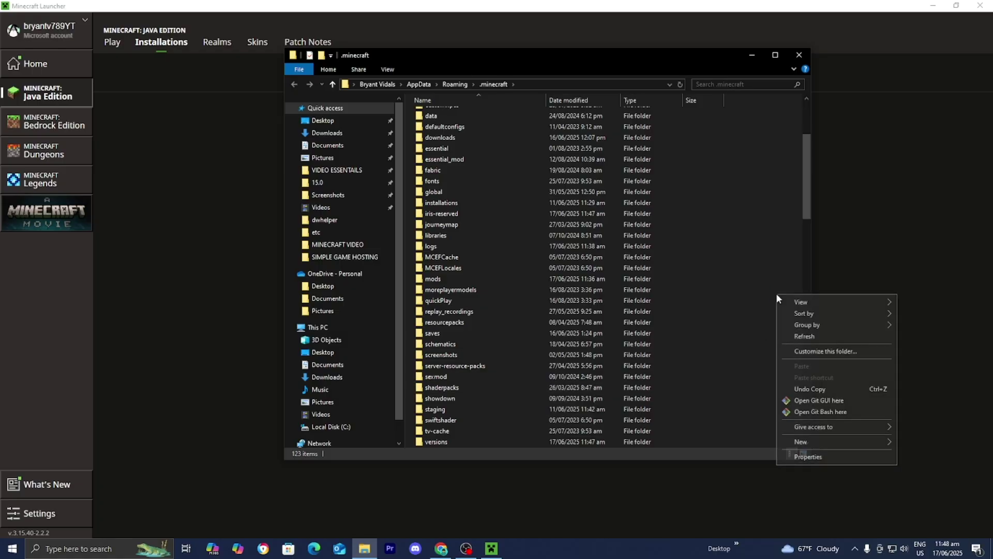
{"action": "mouse_move", "coordinate": [853, 441]}
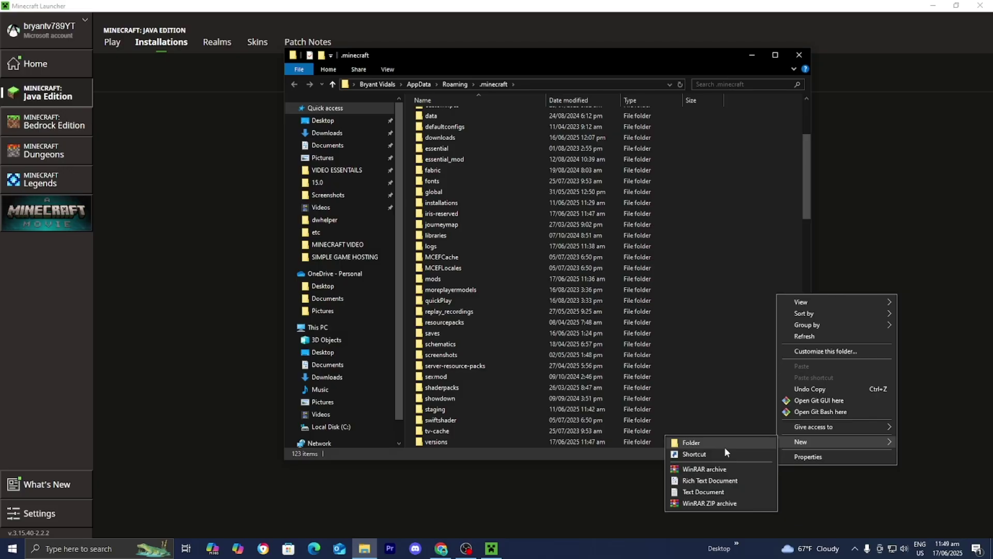
{"action": "left_click", "coordinate": [463, 386]}
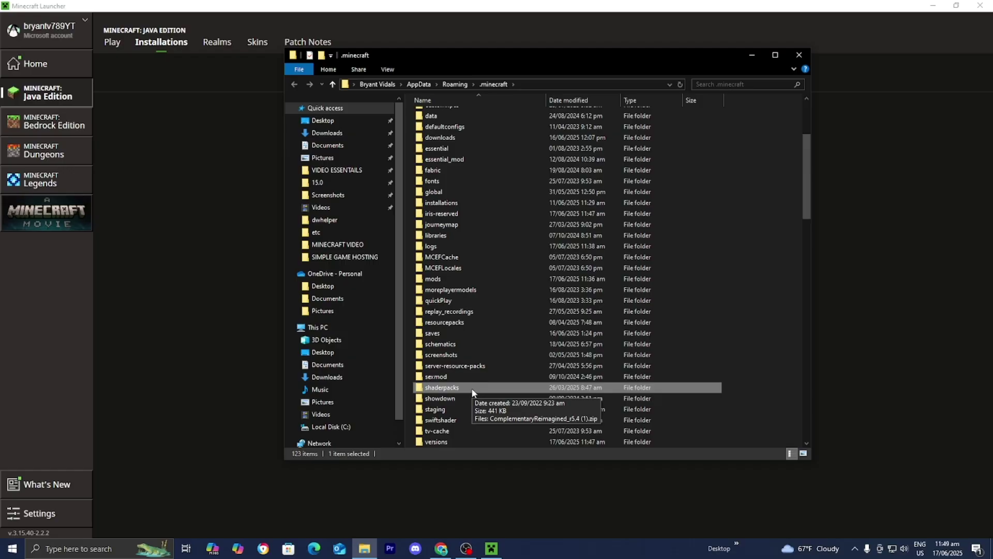
{"action": "double_click", "coordinate": [471, 387]}
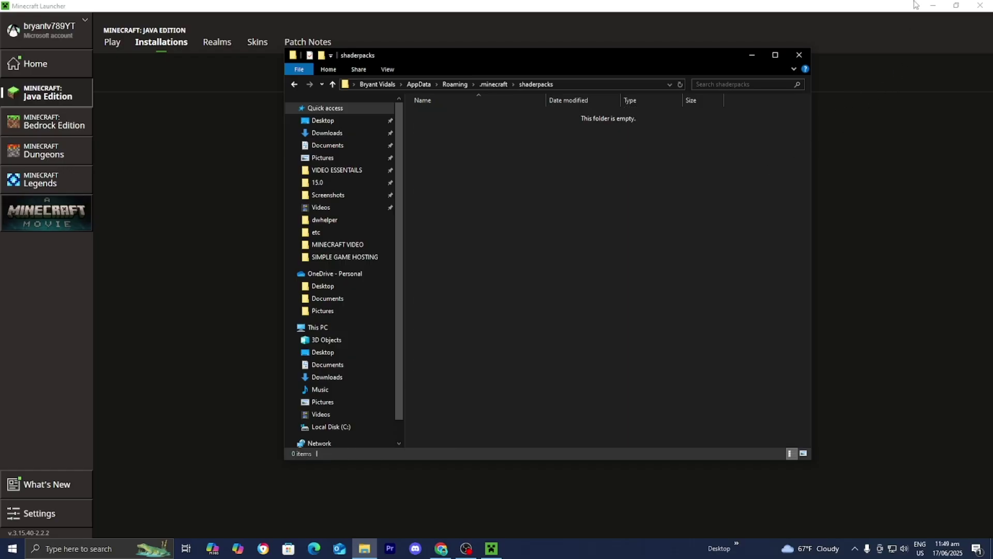
Move ComplementaryReimagined_r5.5.1.zip from the desktop into shaderpacks and close Explorer
{"action": "left_click", "coordinate": [933, 6]}
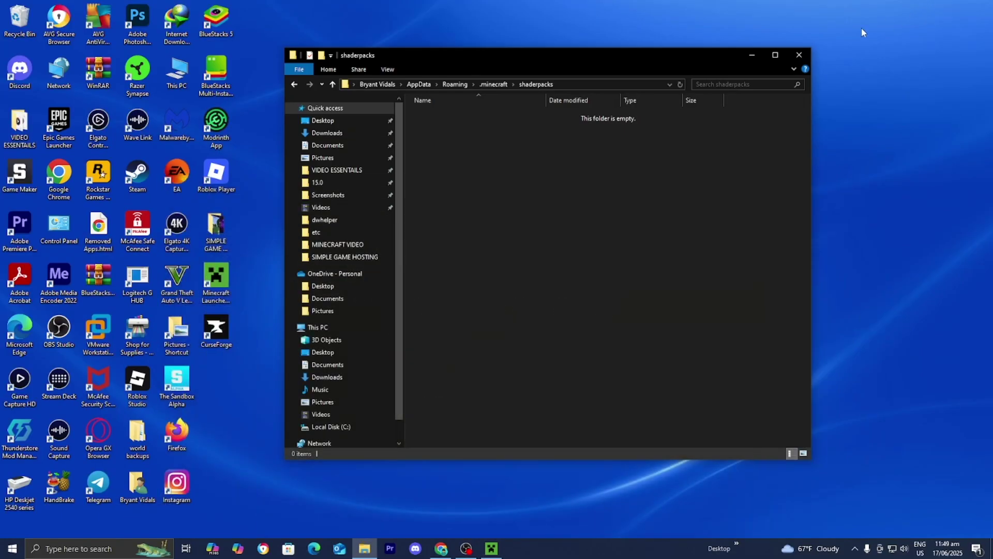
{"action": "left_click_drag", "start_coordinate": [673, 56], "coordinate": [543, 255]}
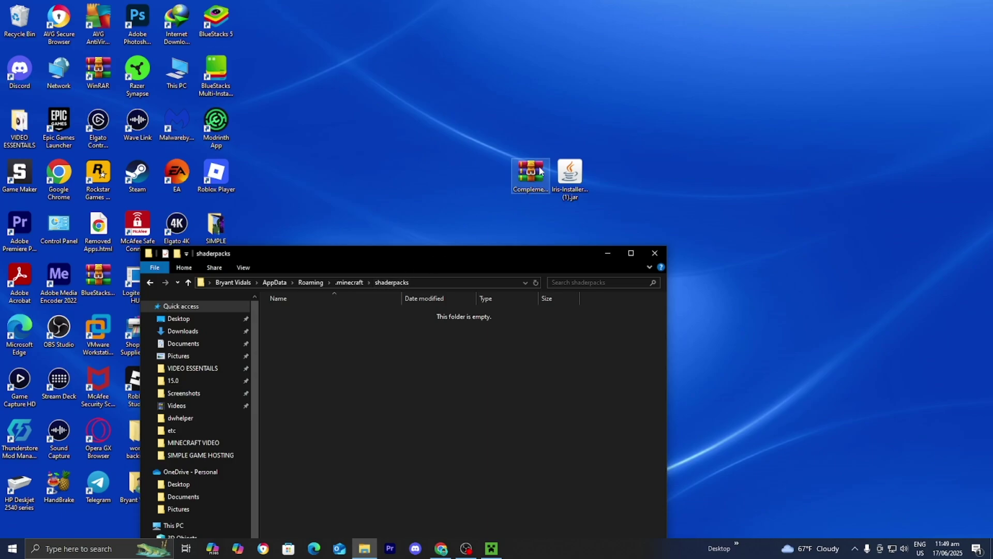
{"action": "left_click_drag", "start_coordinate": [539, 170], "coordinate": [476, 348]}
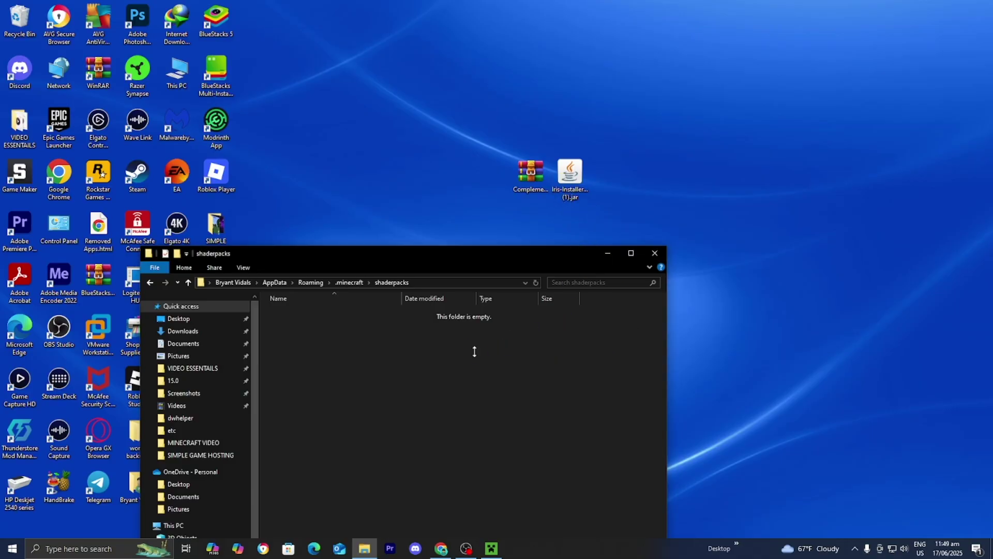
{"action": "left_click", "coordinate": [448, 351]}
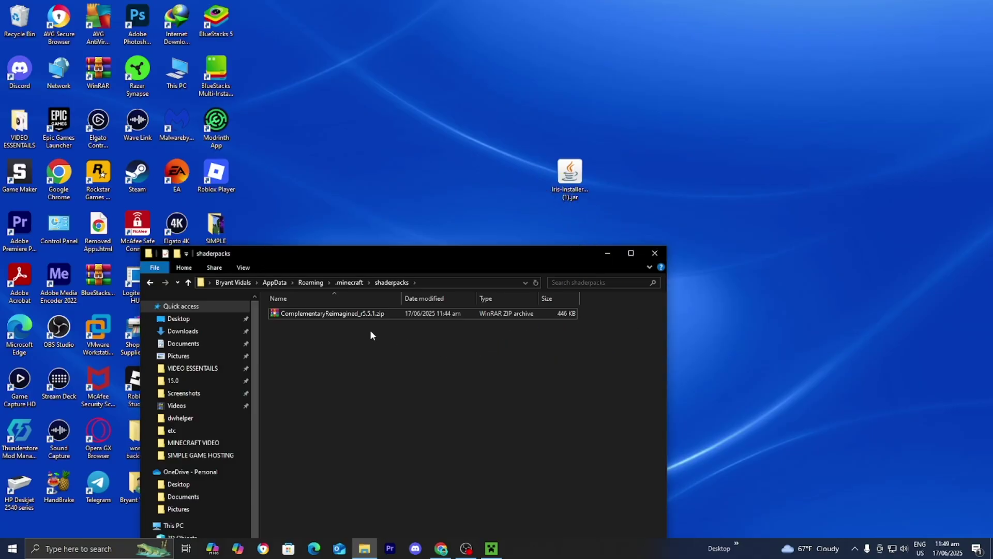
{"action": "left_click", "coordinate": [655, 253]}
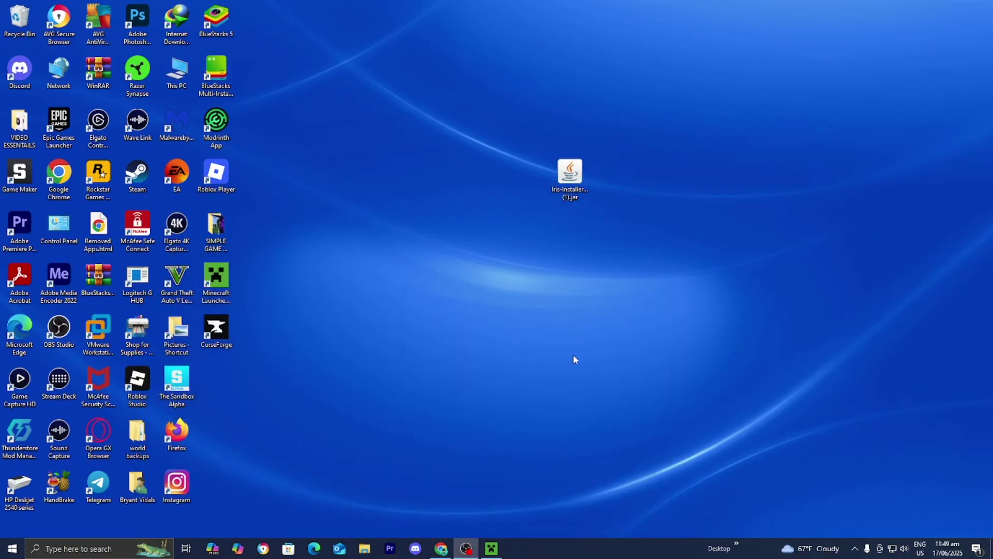
{"action": "left_click", "coordinate": [492, 546]}
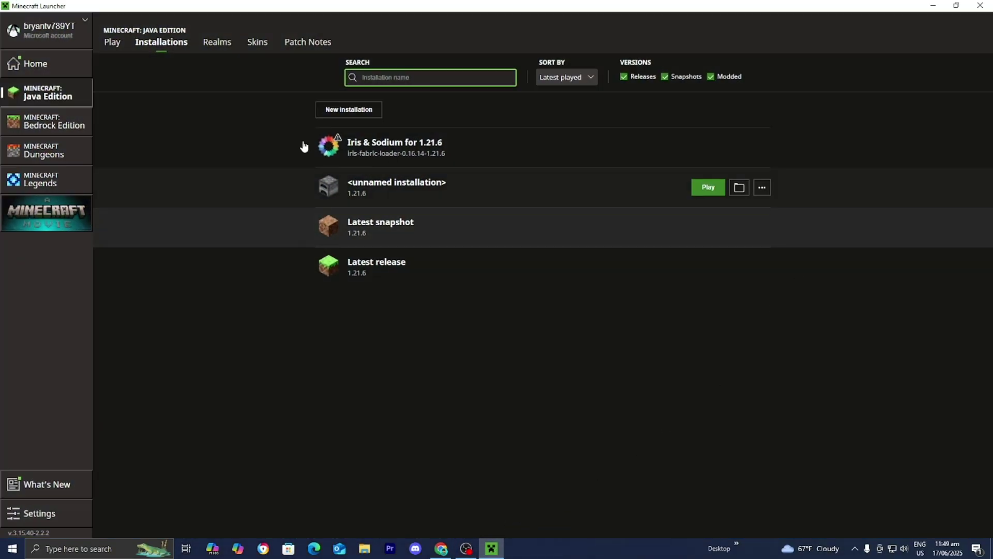
Launch Iris & Sodium for 1.21.6, accepting the modded-installation risk warning
{"action": "left_click", "coordinate": [112, 44]}
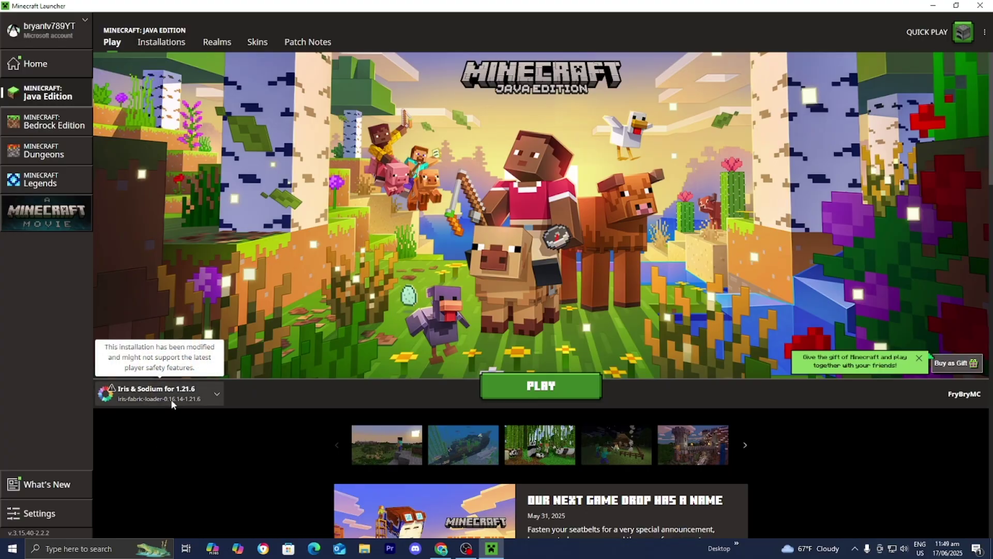
{"action": "left_click", "coordinate": [558, 397]}
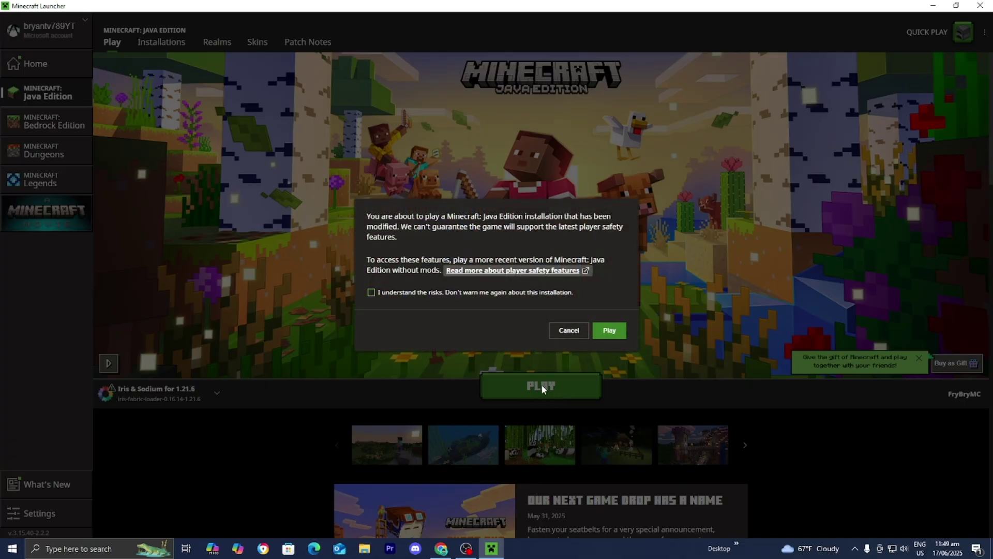
{"action": "left_click", "coordinate": [401, 291]}
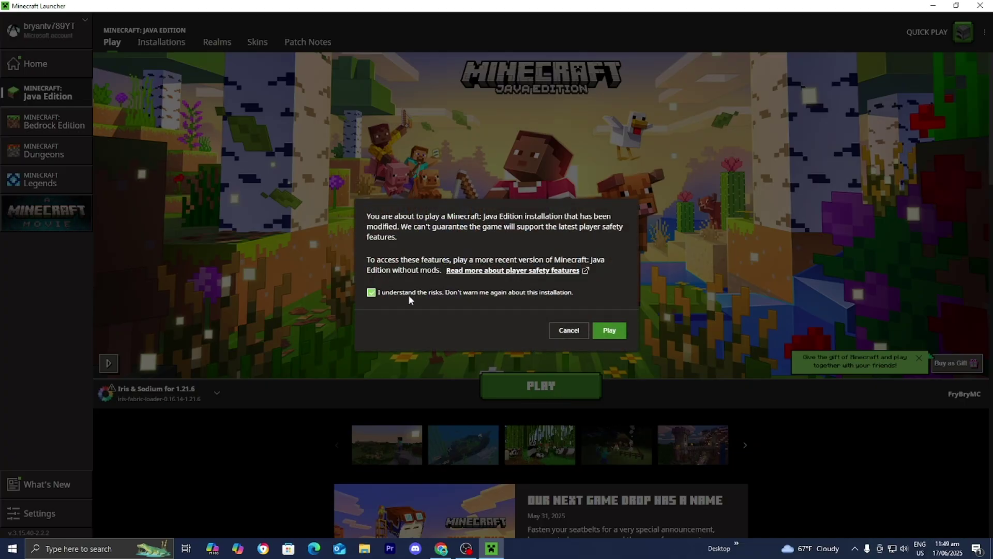
{"action": "left_click", "coordinate": [615, 332]}
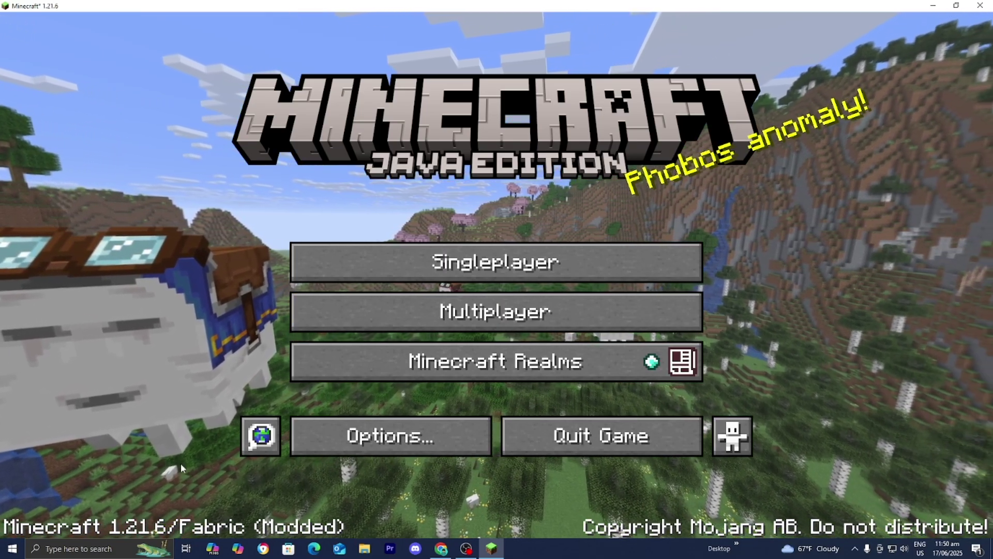
Create and enter a new Creative-mode world called New World, then pause to the Game Menu
{"action": "left_click", "coordinate": [439, 279]}
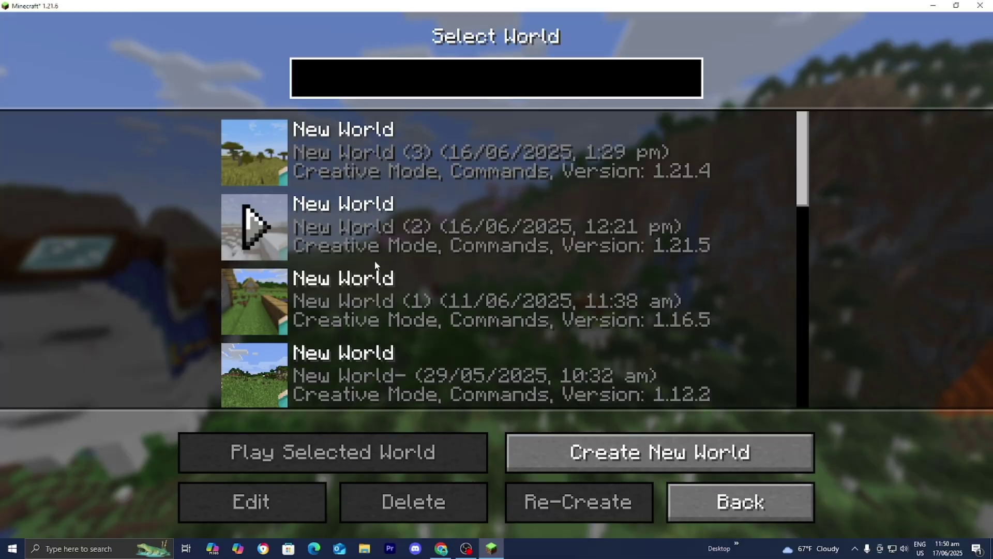
{"action": "left_click", "coordinate": [629, 448]}
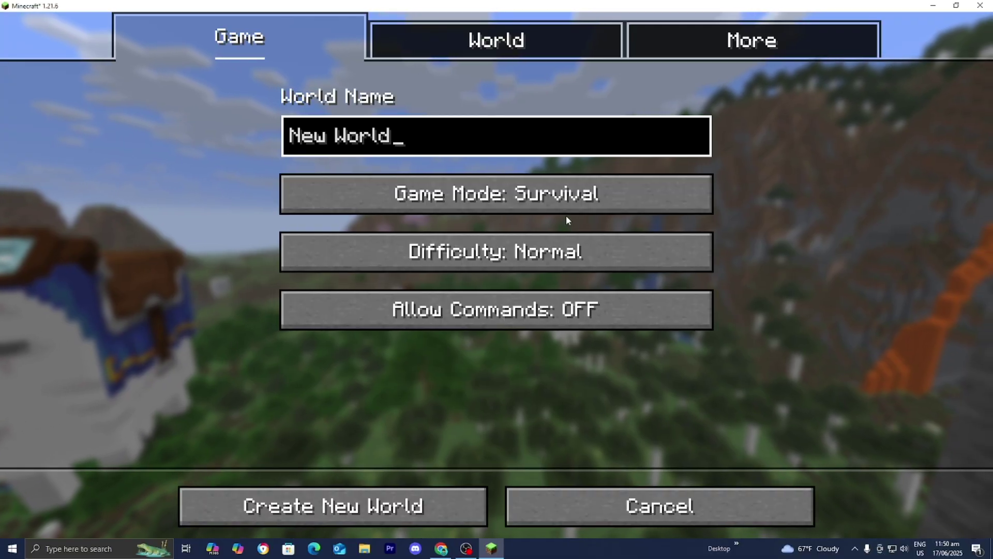
{"action": "left_click", "coordinate": [565, 196]}
{"action": "left_click", "coordinate": [421, 491]}
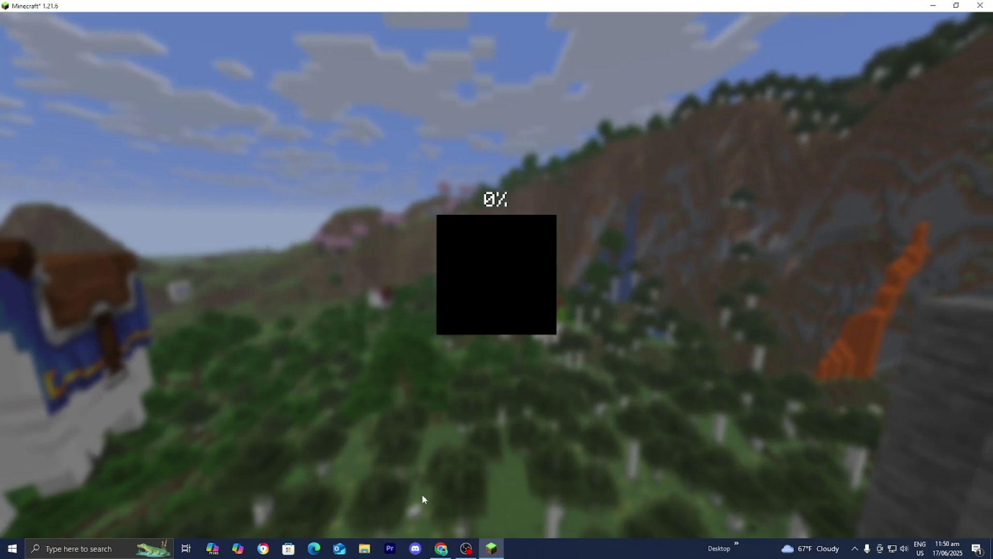
{"action": "key", "text": "w"}
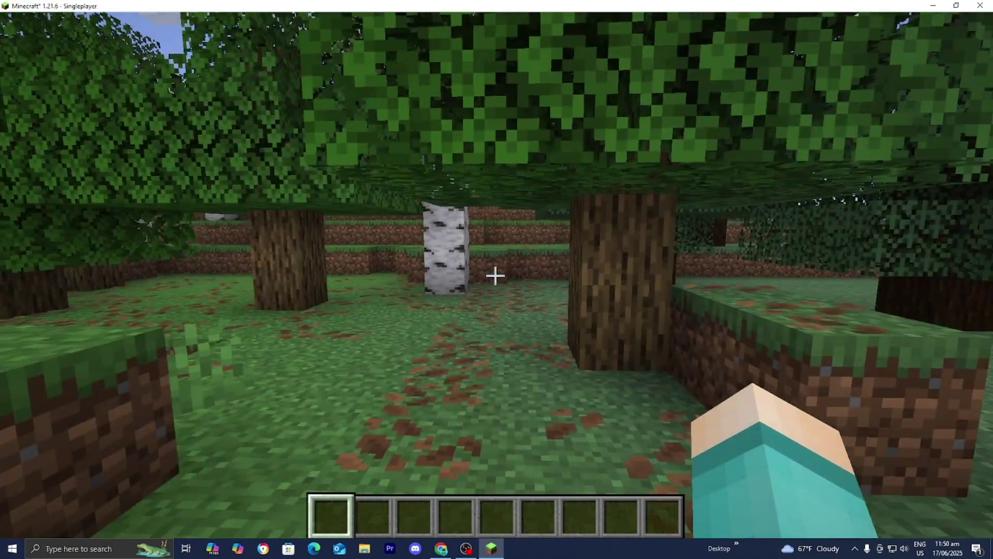
{"action": "key", "text": "Escape"}
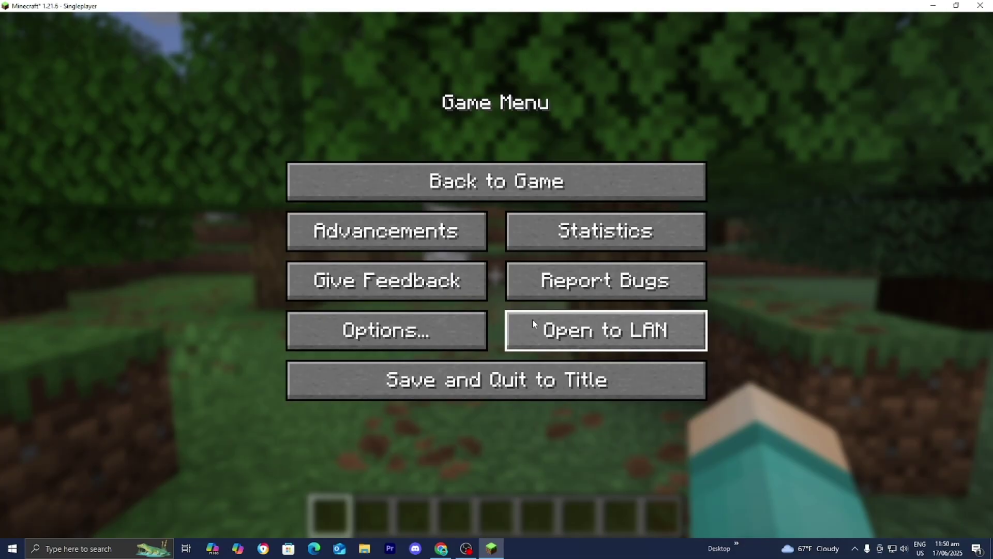
Select and apply the ComplementaryReimagined_r5.5.1.zip shader pack under Video Settings, then resume play
{"action": "left_click", "coordinate": [443, 330]}
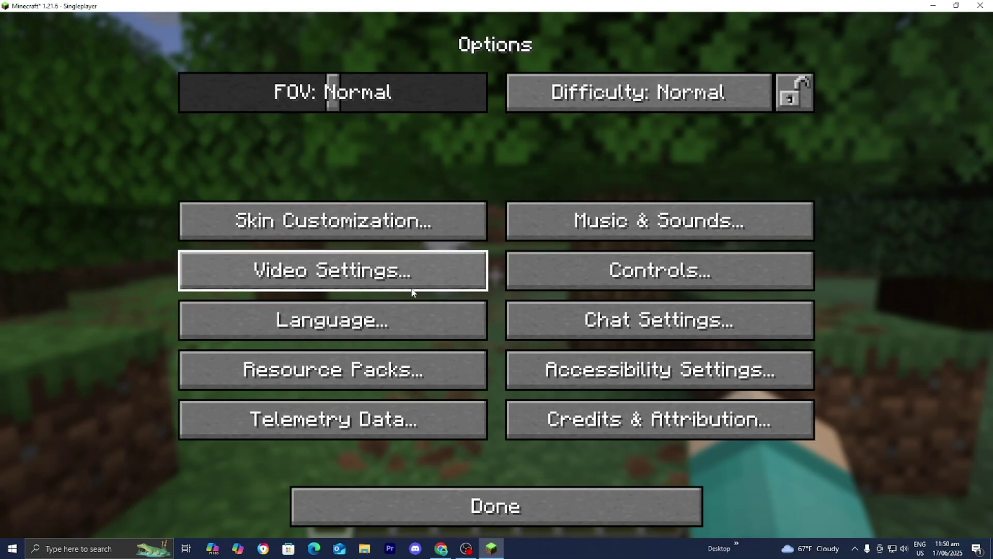
{"action": "left_click", "coordinate": [410, 271]}
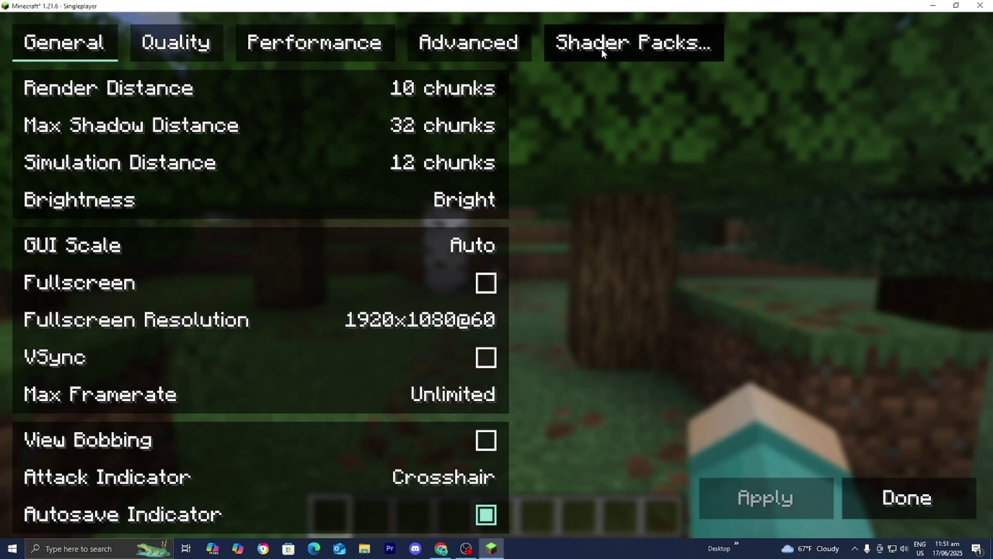
{"action": "left_click", "coordinate": [628, 43]}
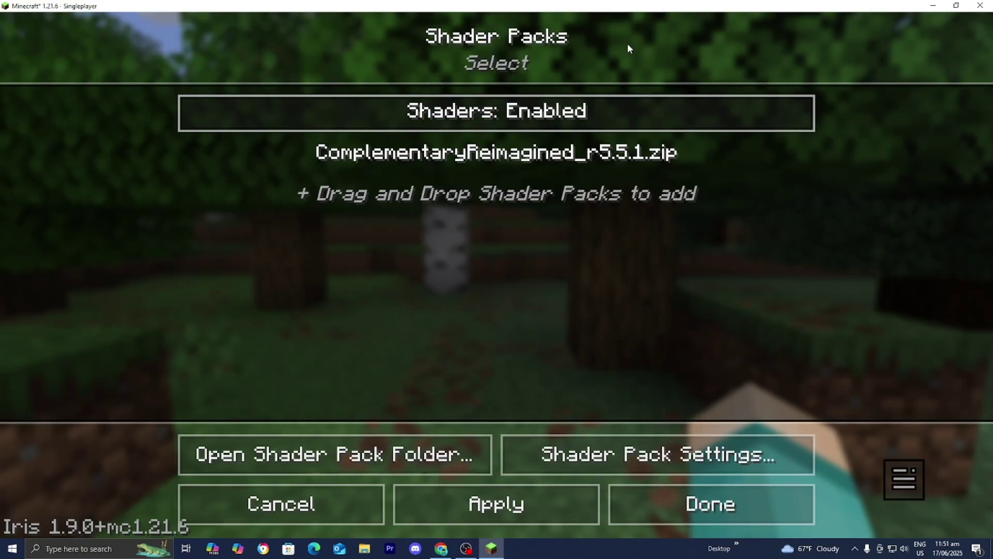
{"action": "left_click", "coordinate": [546, 155]}
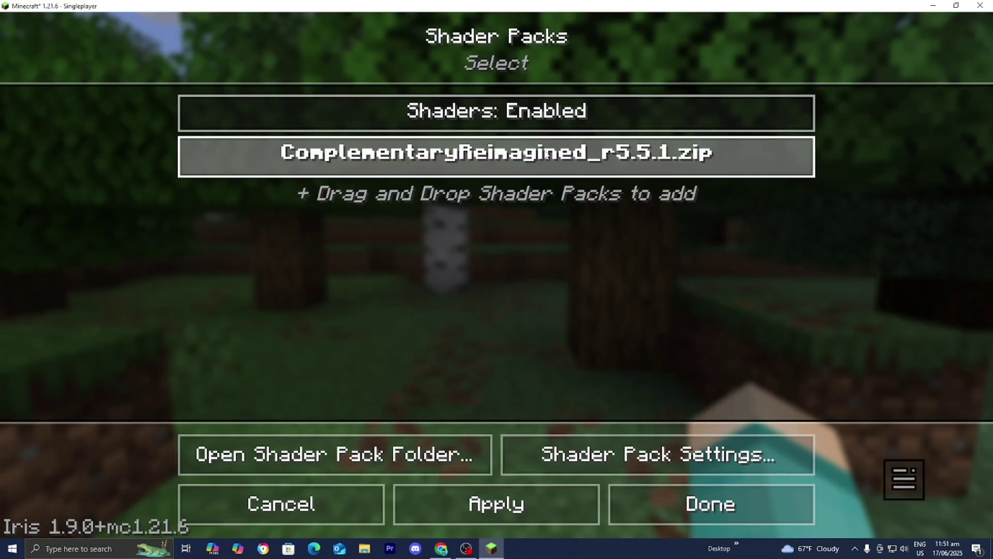
{"action": "left_click", "coordinate": [521, 163]}
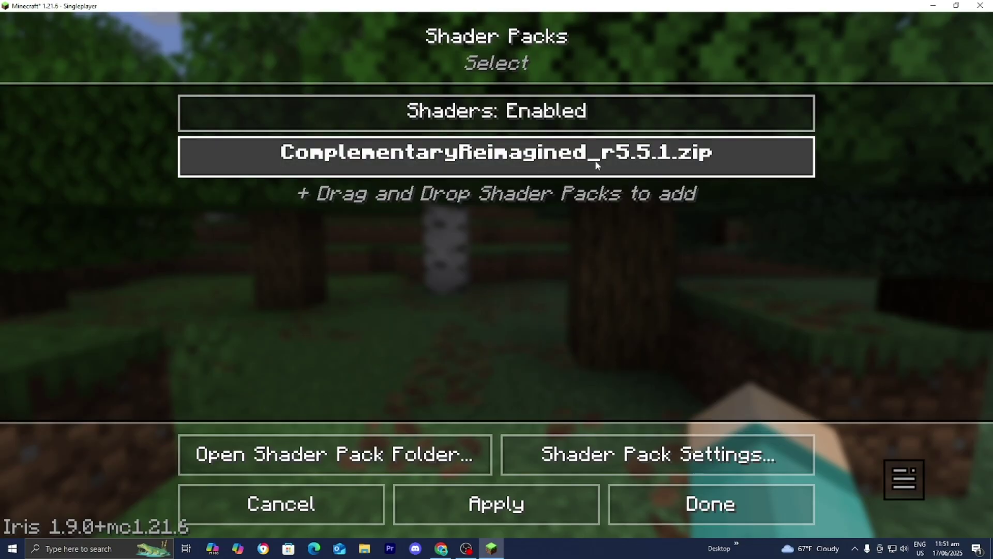
{"action": "left_click", "coordinate": [534, 516]}
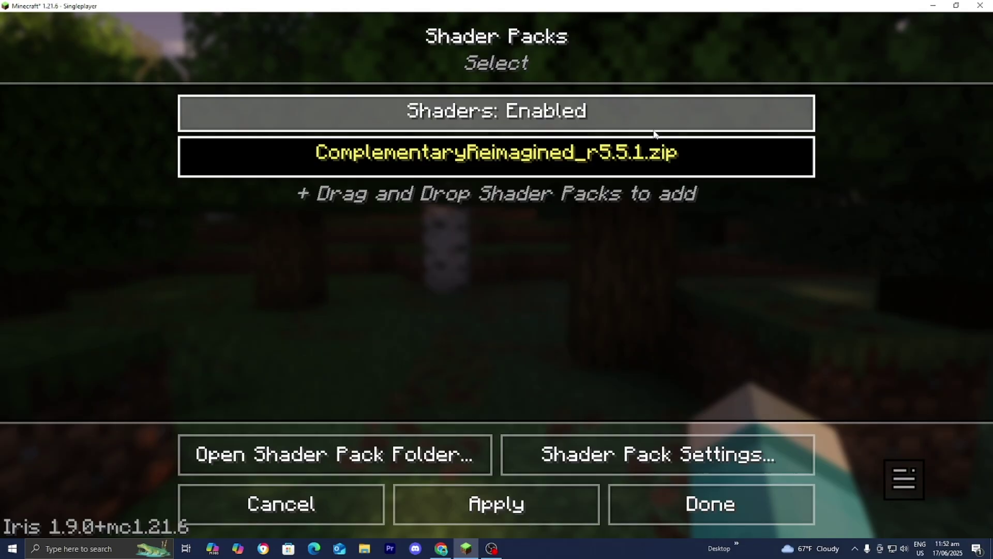
{"action": "key", "text": "Escape"}
{"action": "key", "text": "Escape"}
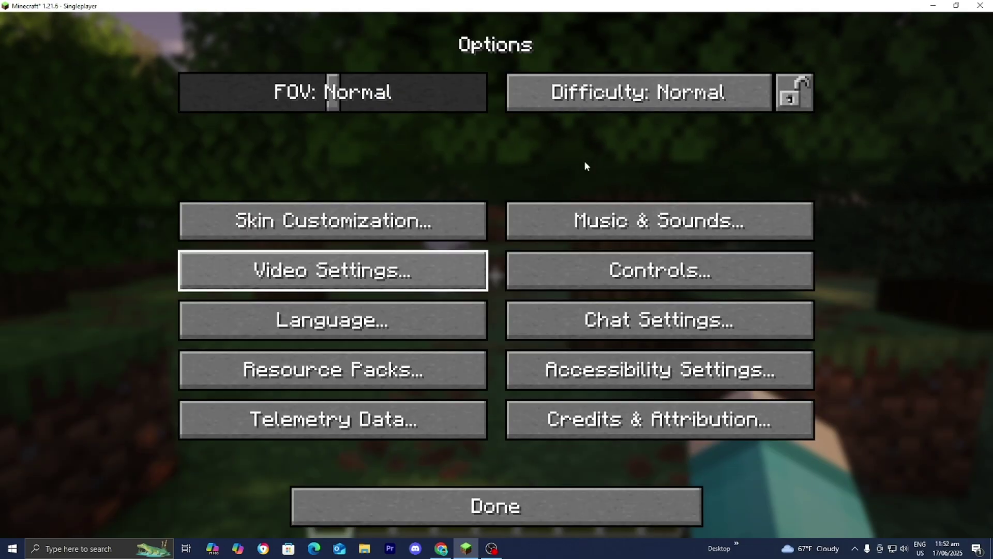
{"action": "key", "text": "Escape"}
{"action": "key", "text": "Escape"}
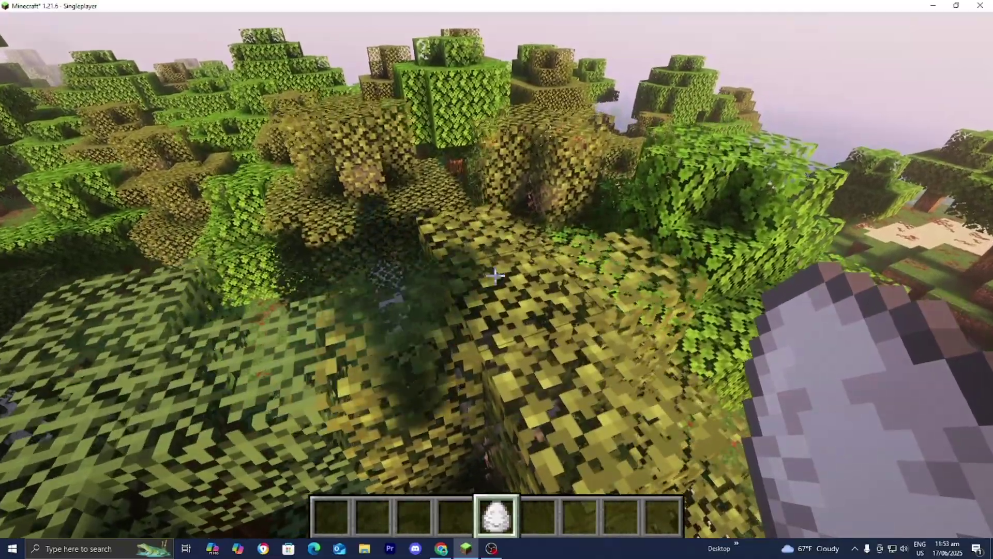
Spawn a ghast from the held spawn egg in the shaded world
{"action": "right_click", "coordinate": [495, 275]}
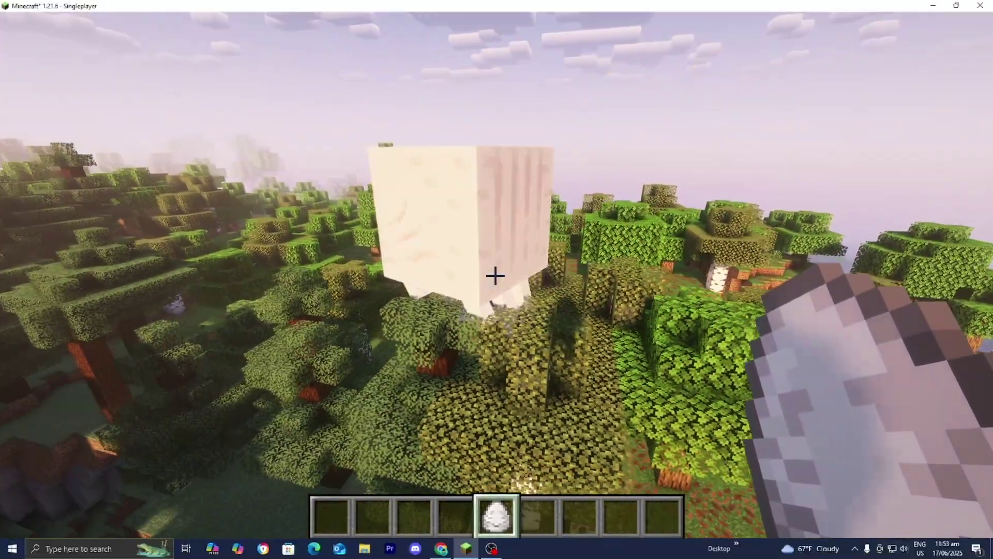
{"action": "scroll", "coordinate": [495, 275], "scroll_direction": "down", "scroll_amount": 1}
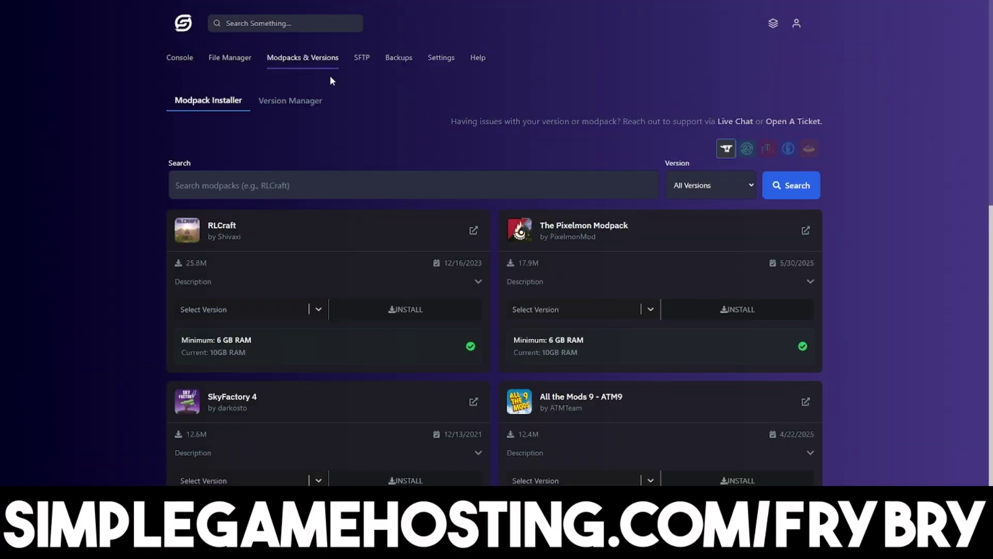
{"action": "scroll", "coordinate": [332, 79], "scroll_direction": "down", "scroll_amount": 2}
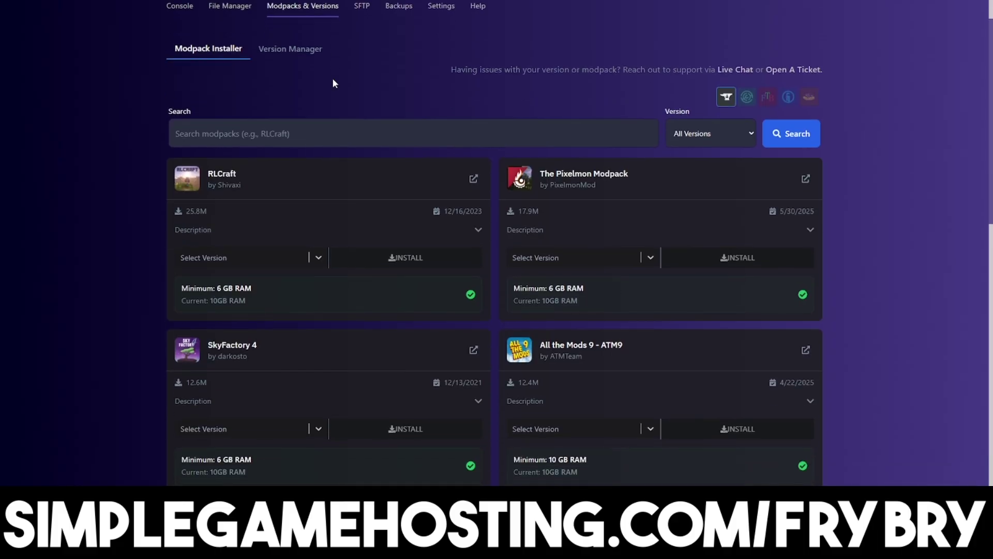
{"action": "scroll", "coordinate": [333, 79], "scroll_direction": "down", "scroll_amount": 4}
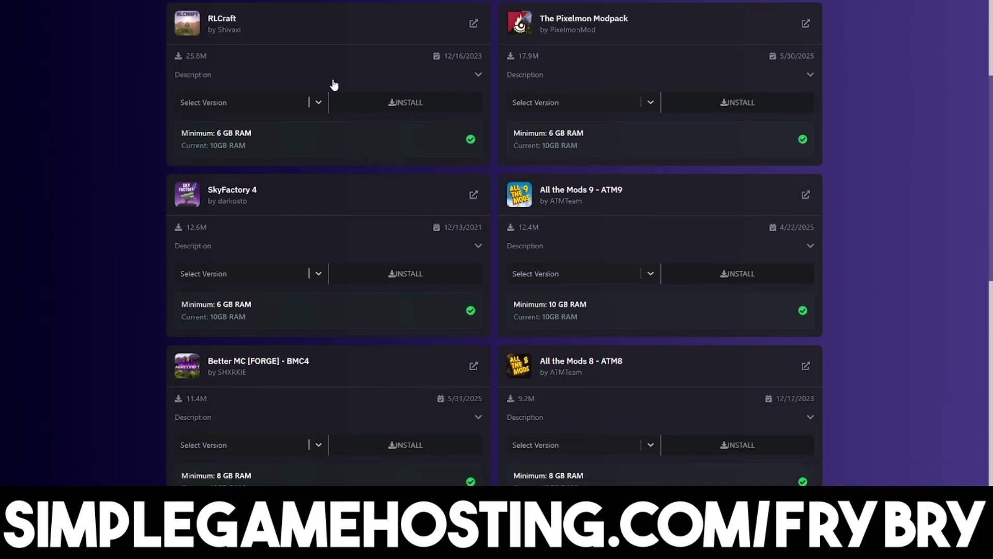